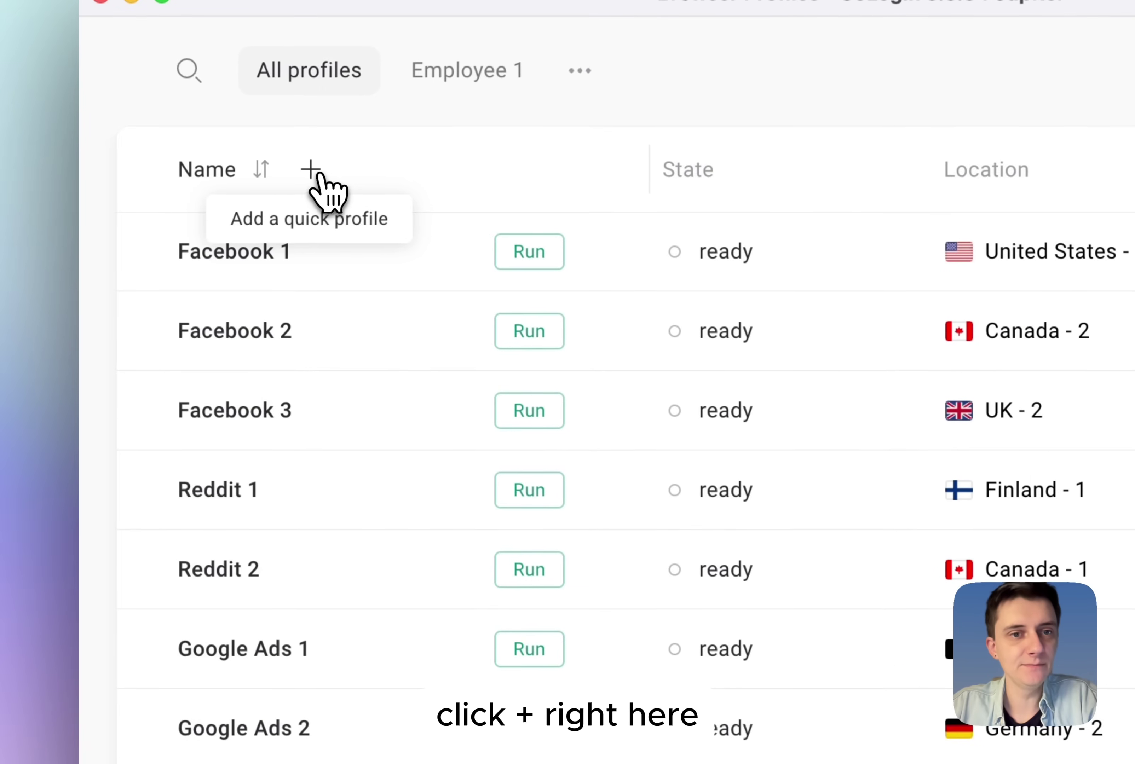
Add a quick profile named 'LinkedIn - ' plus the user's name, and give it a United States proxy location
{"action": "left_click", "coordinate": [317, 173]}
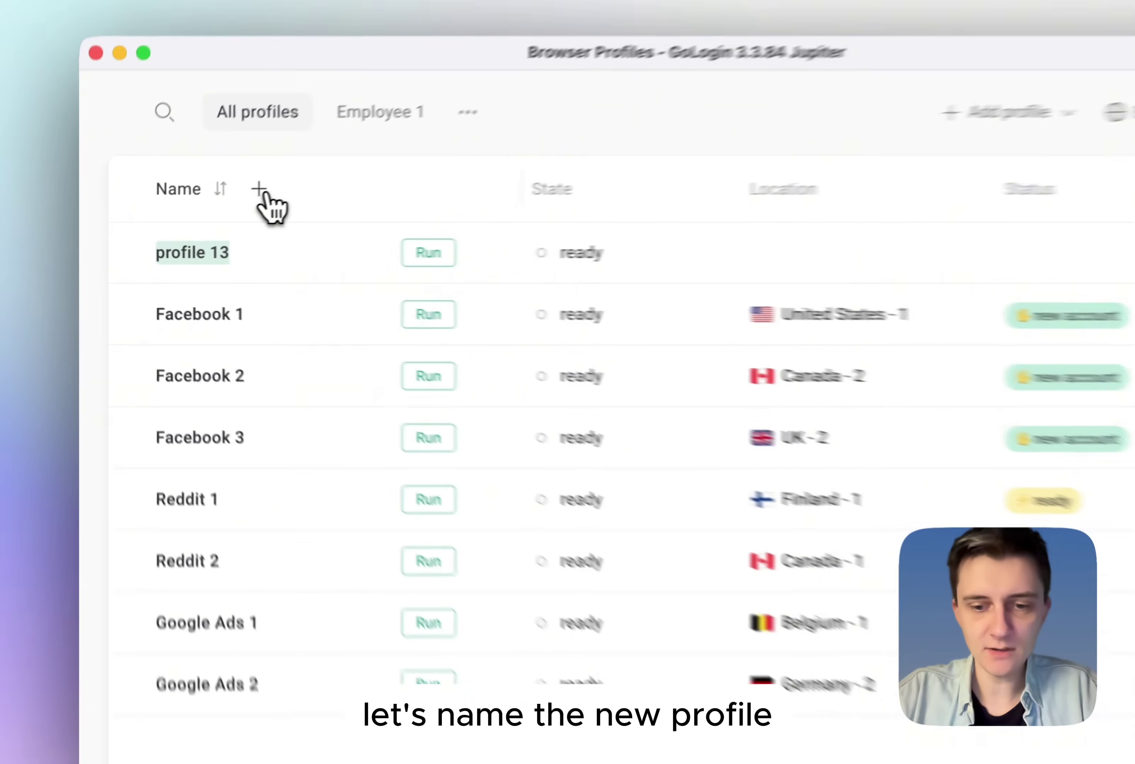
{"action": "type", "text": "LinkedIn - Josh P"}
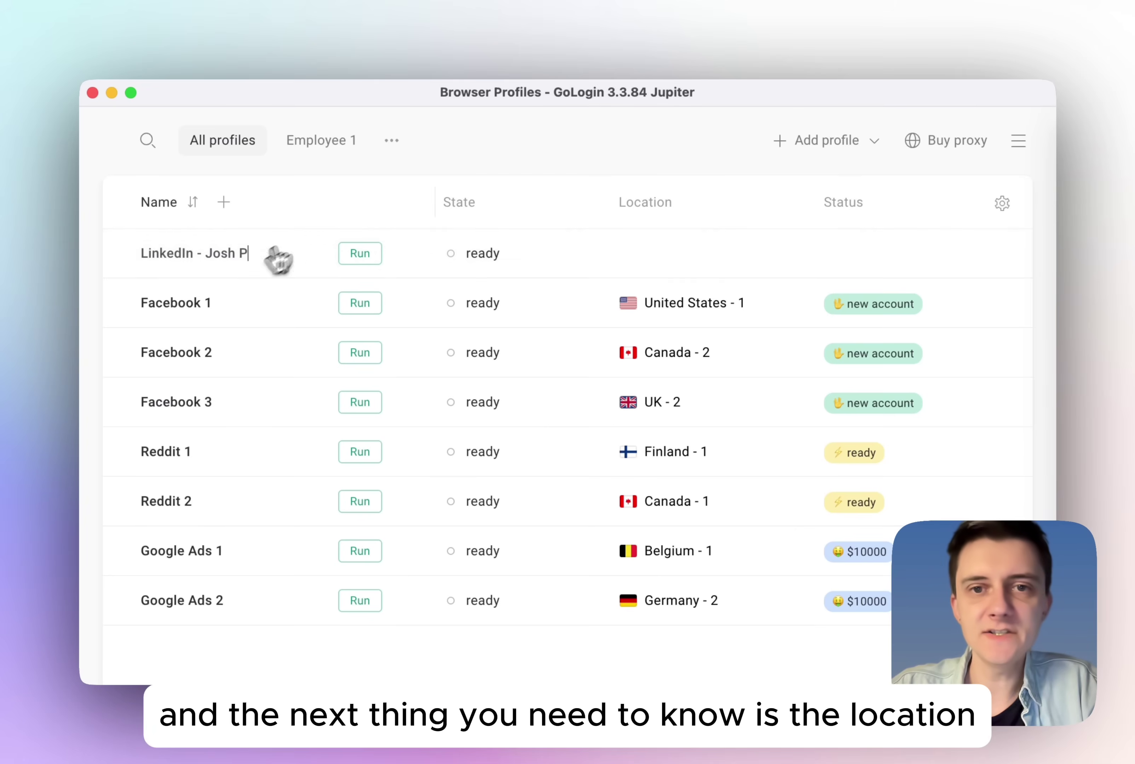
{"action": "mouse_move", "coordinate": [667, 268]}
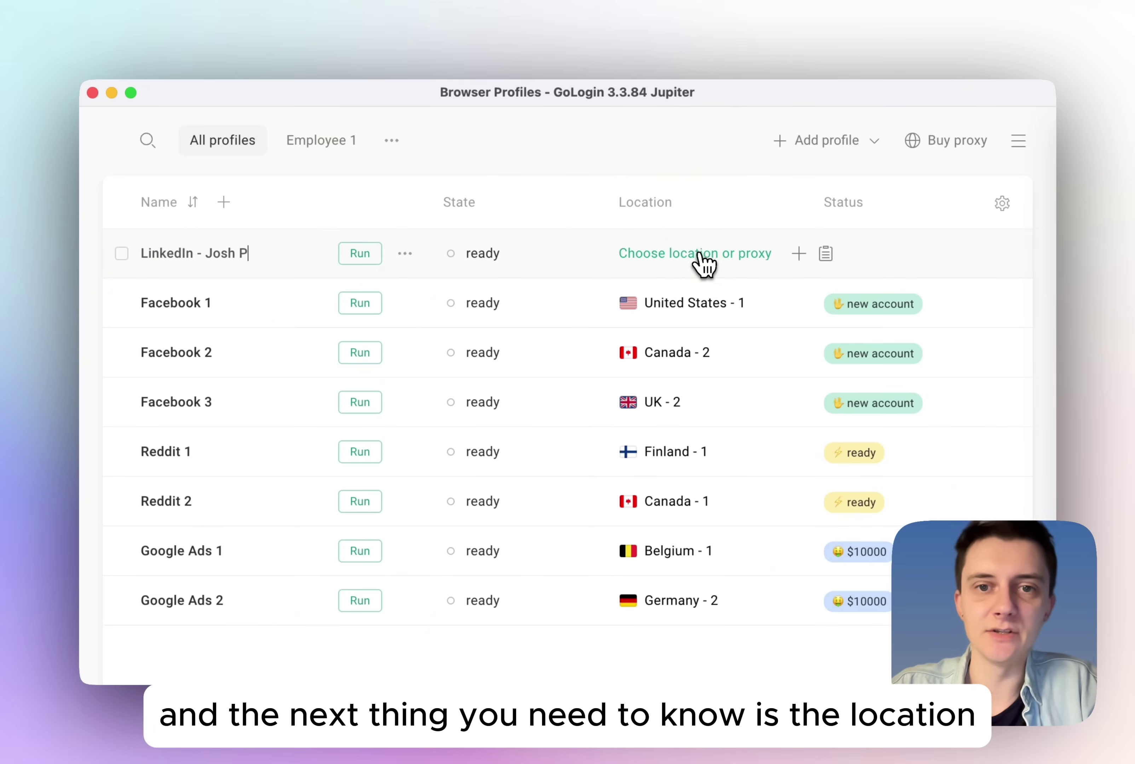
{"action": "key", "text": "Return"}
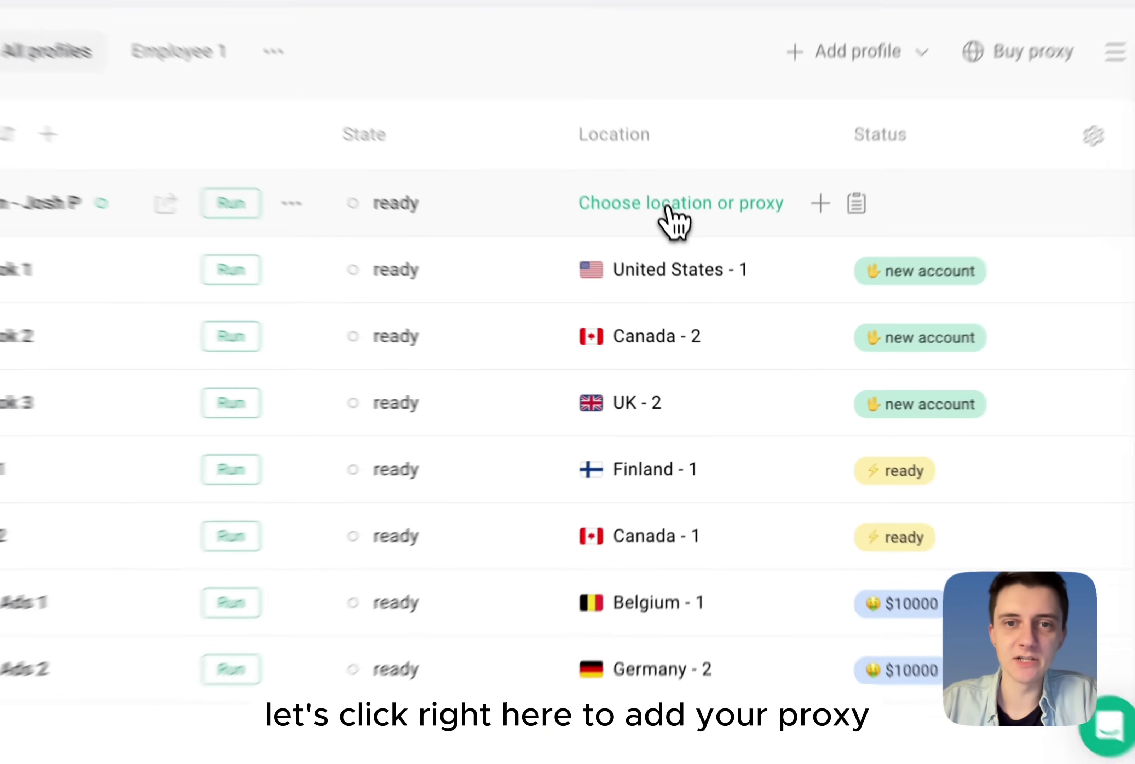
{"action": "left_click", "coordinate": [668, 209]}
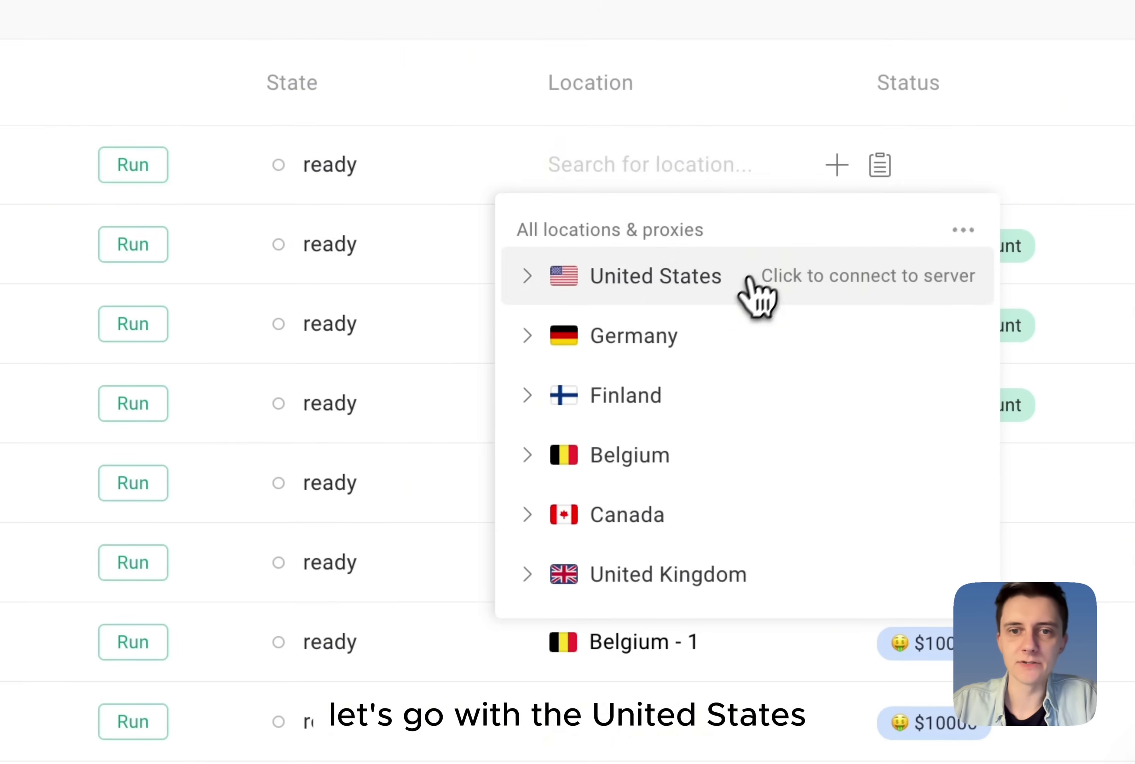
{"action": "left_click", "coordinate": [737, 286]}
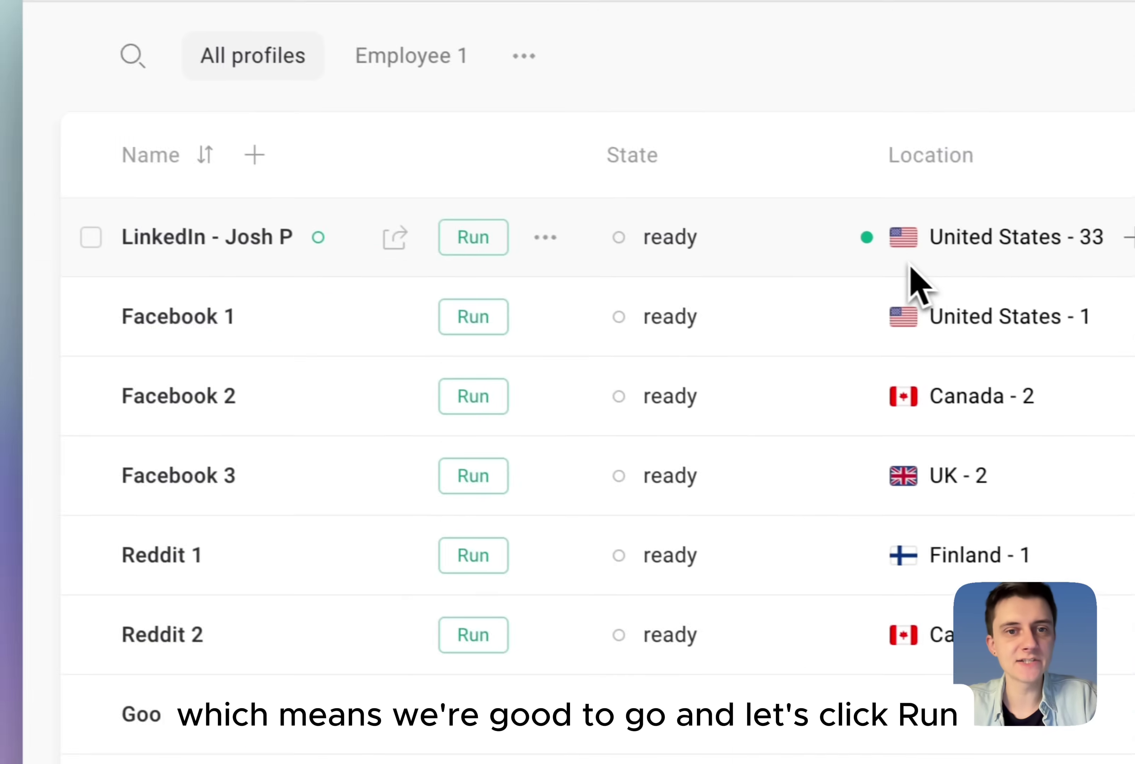
Launch the LinkedIn profile and load linkedin.com, close the browser, then relaunch and close it again
{"action": "left_click", "coordinate": [501, 250]}
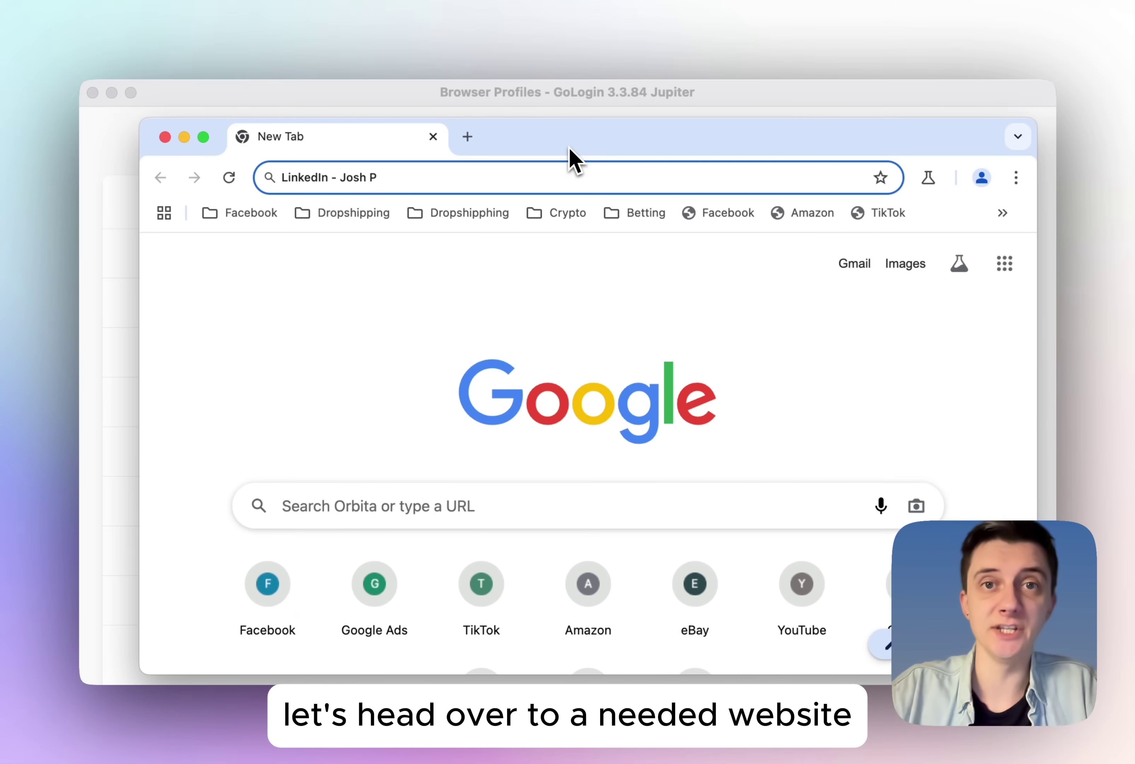
{"action": "type", "text": "Linkedin.com"}
{"action": "key", "text": "Return"}
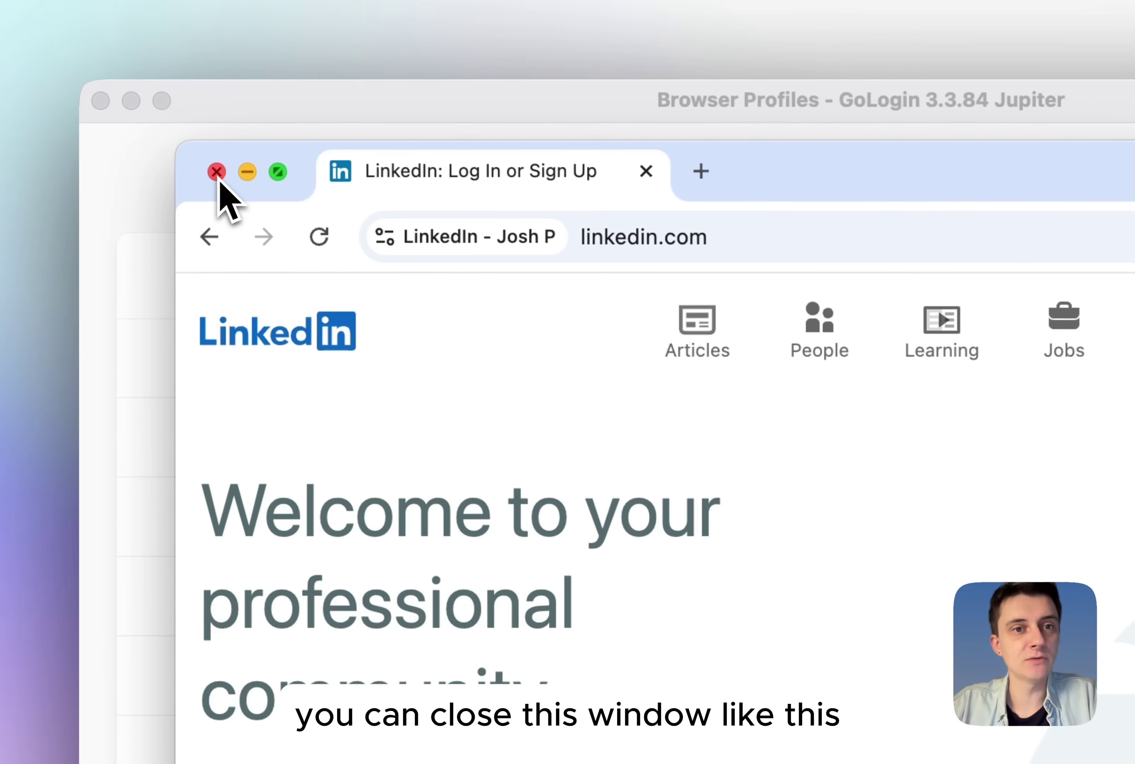
{"action": "left_click", "coordinate": [165, 137]}
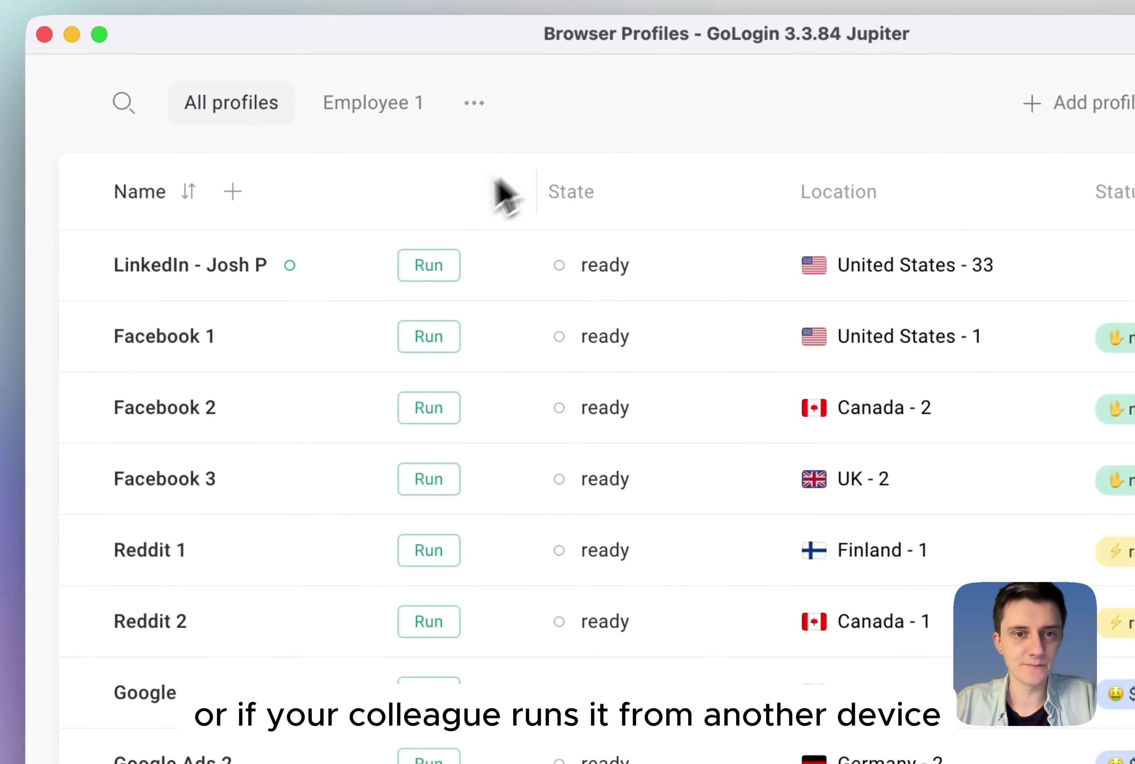
{"action": "left_click", "coordinate": [448, 268]}
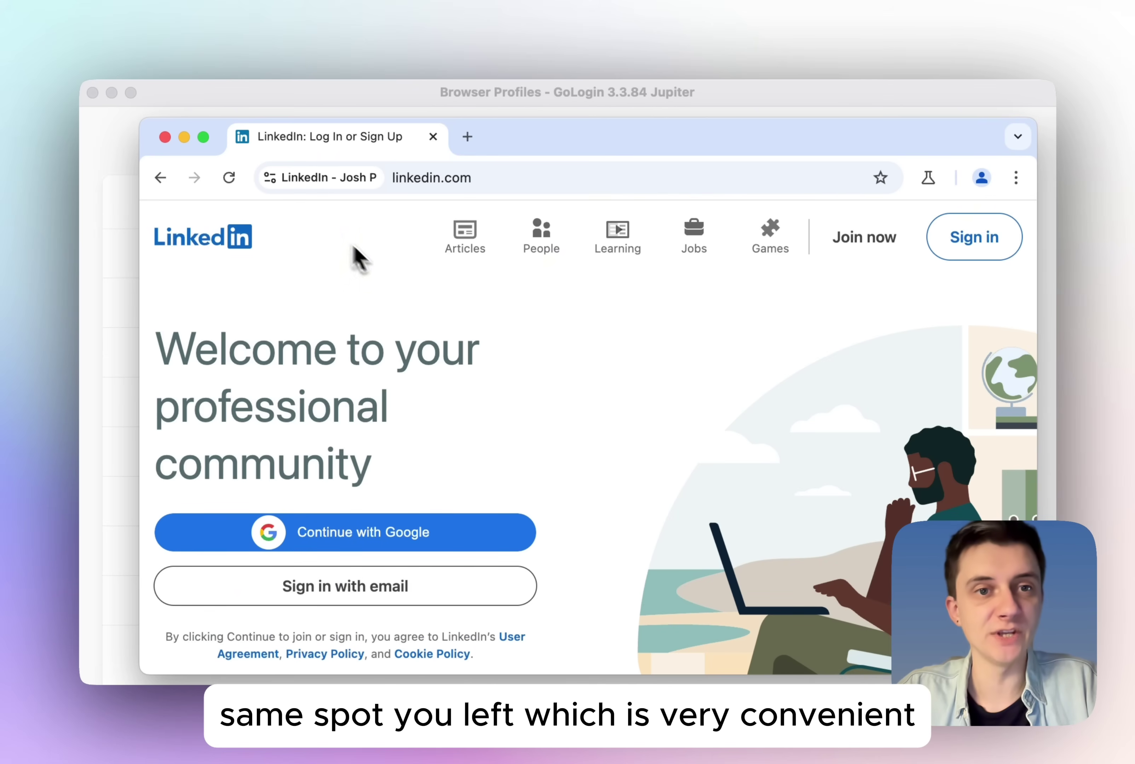
{"action": "left_click", "coordinate": [166, 137]}
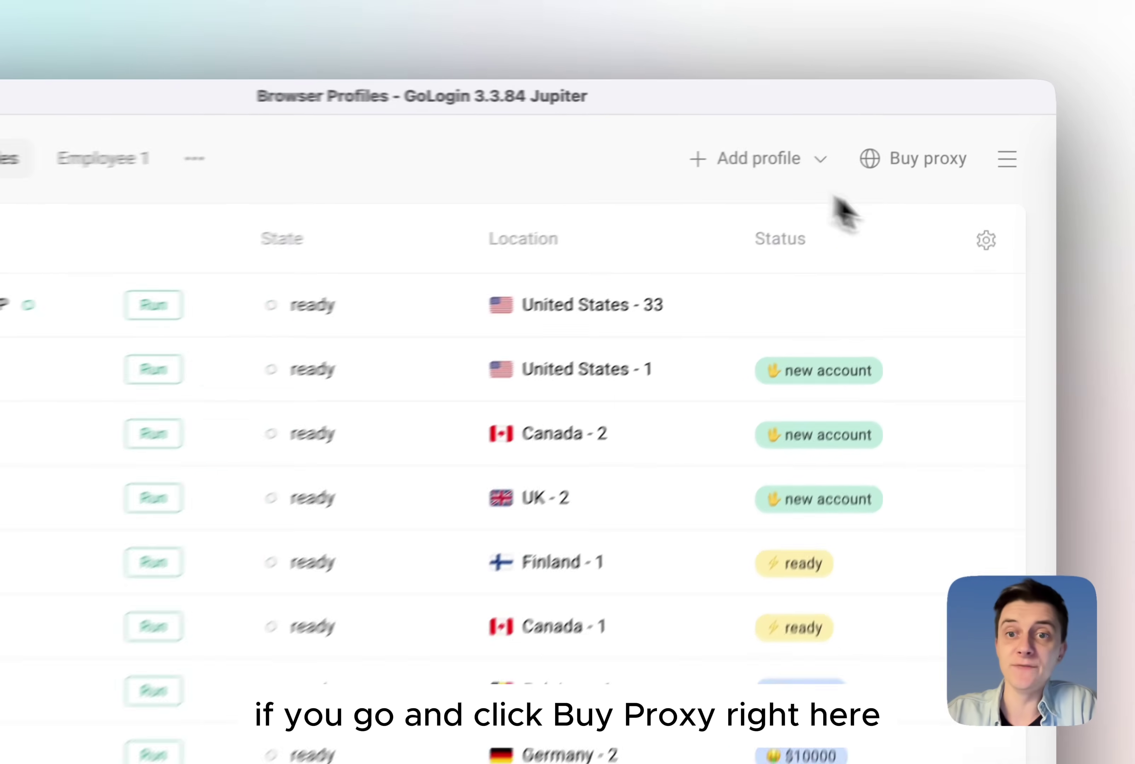
{"action": "left_click", "coordinate": [913, 165]}
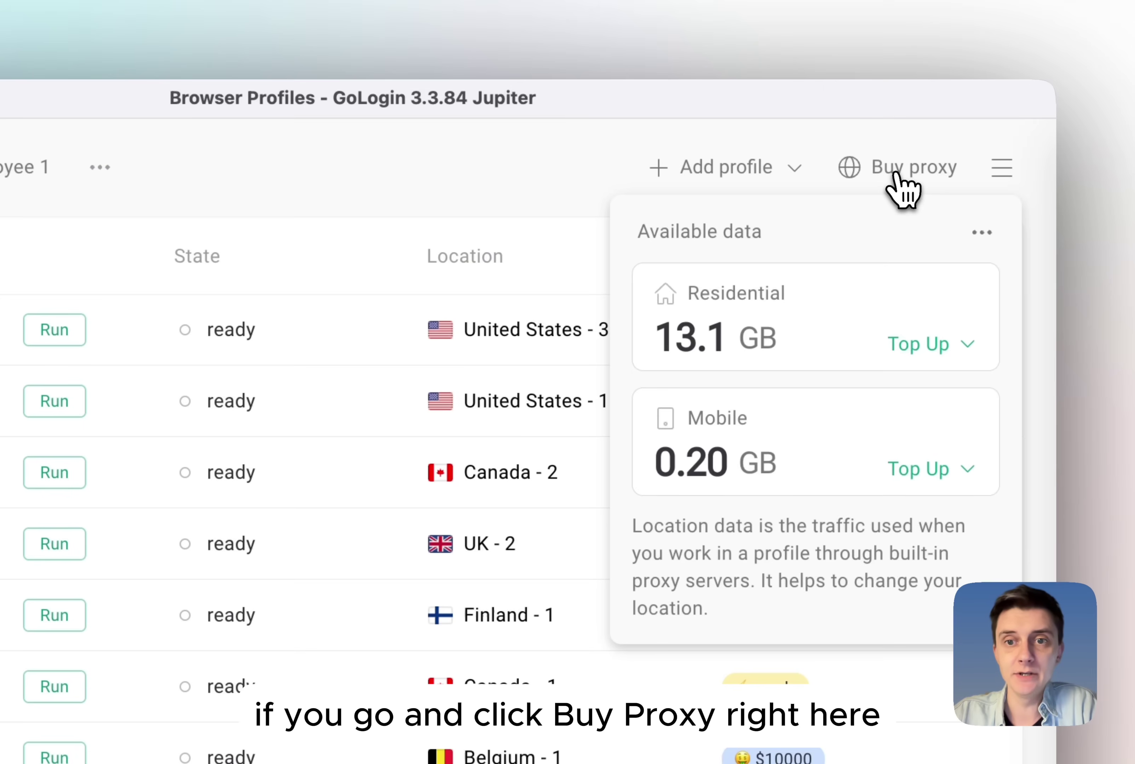
{"action": "mouse_move", "coordinate": [836, 299]}
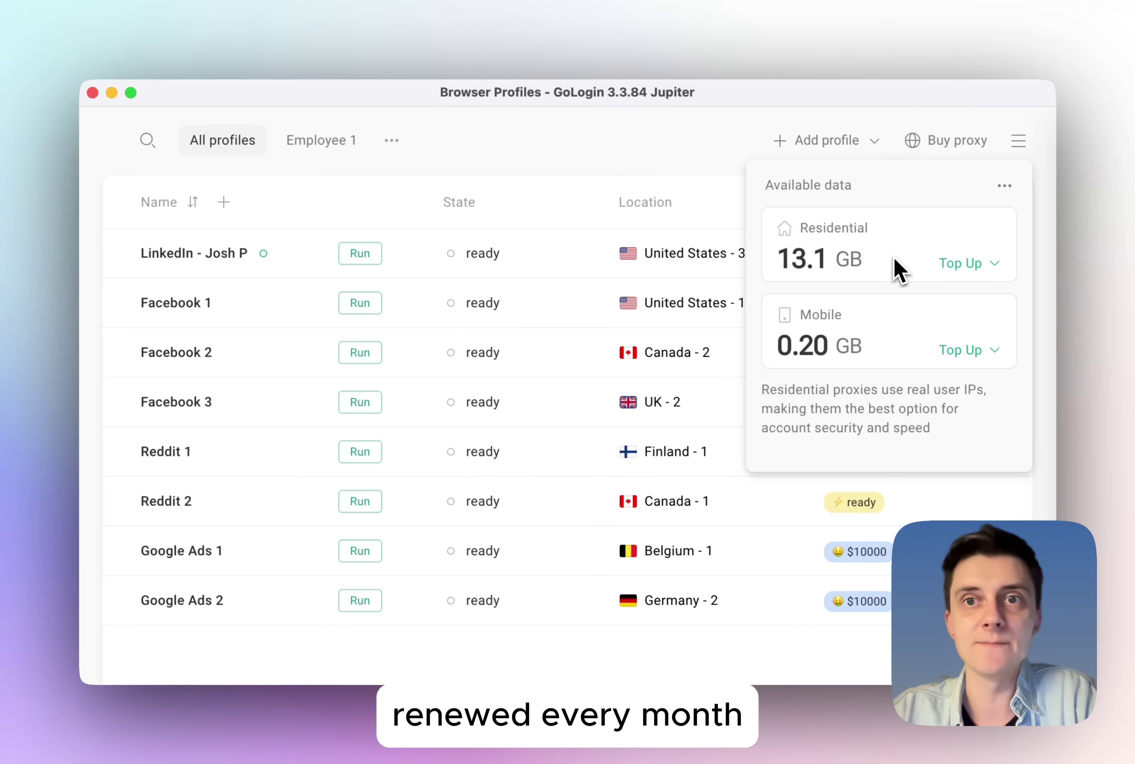
{"action": "mouse_move", "coordinate": [853, 311]}
{"action": "double_click", "coordinate": [803, 315]}
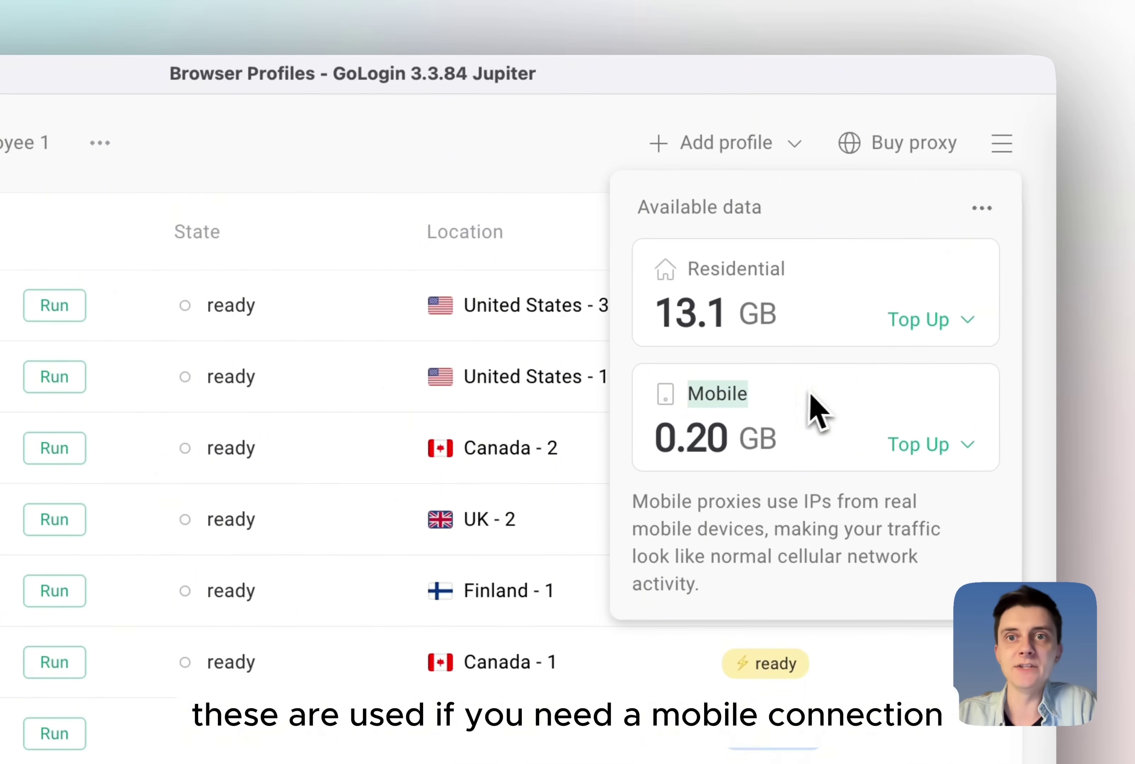
{"action": "left_click", "coordinate": [814, 391]}
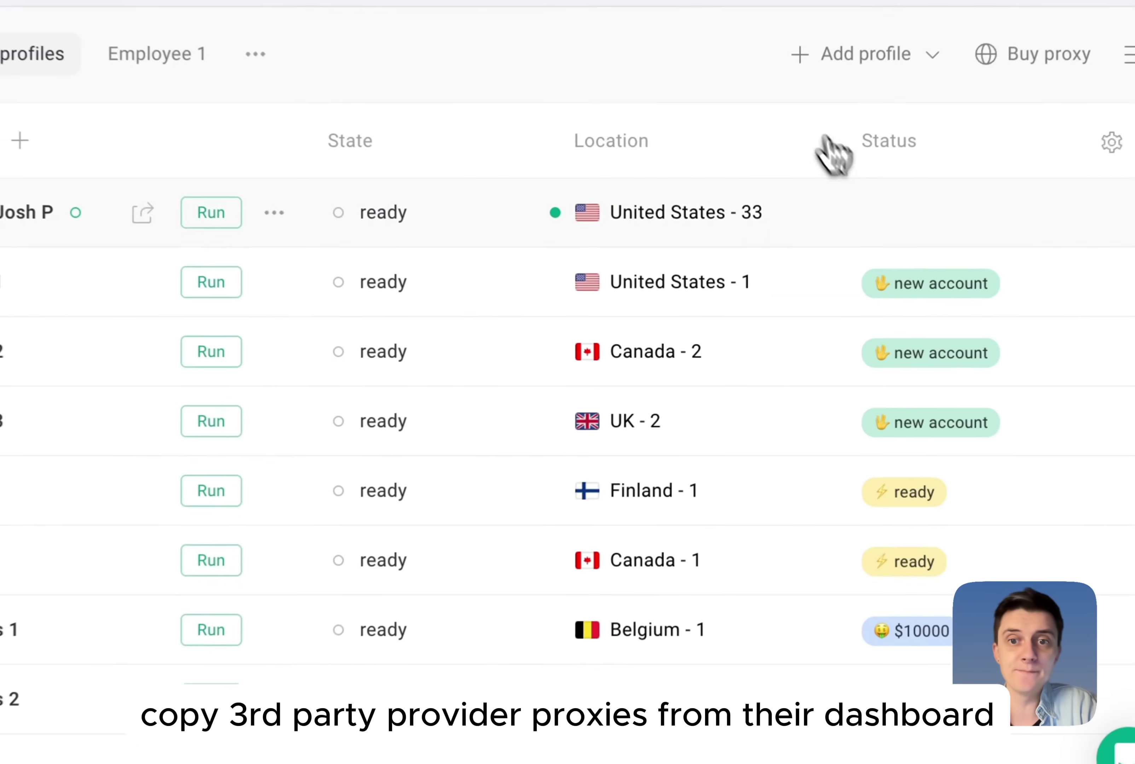
{"action": "mouse_move", "coordinate": [801, 259]}
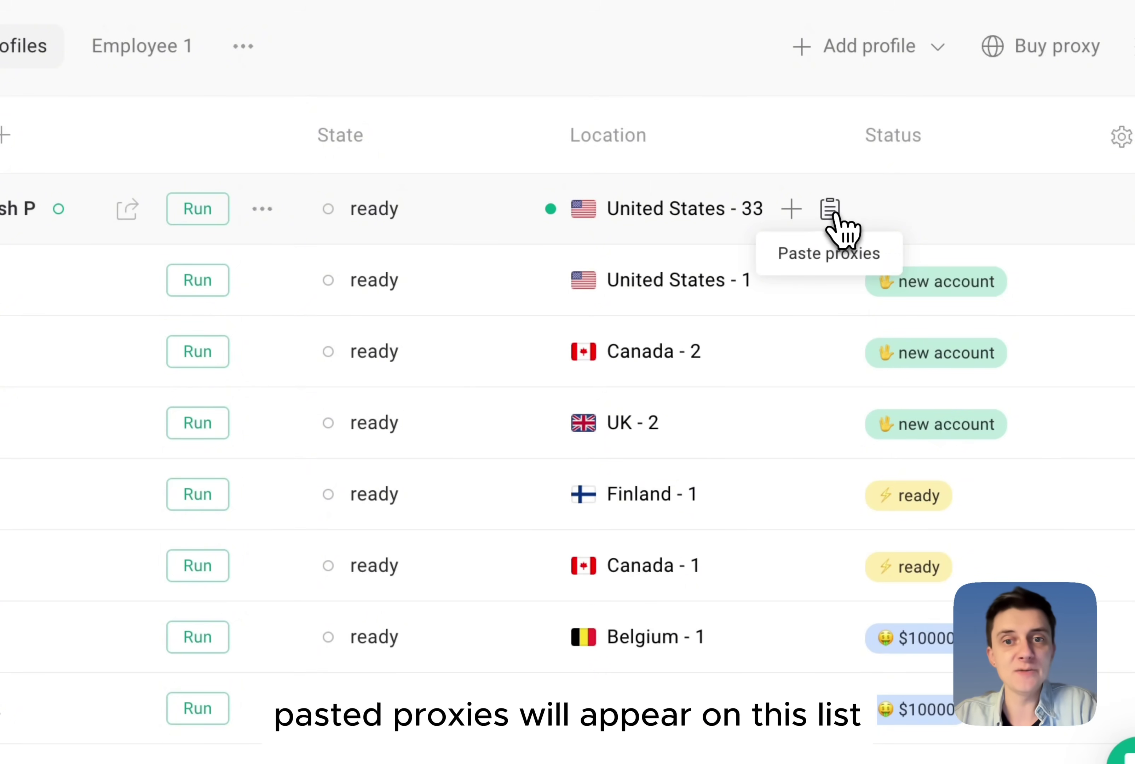
{"action": "left_click", "coordinate": [693, 210]}
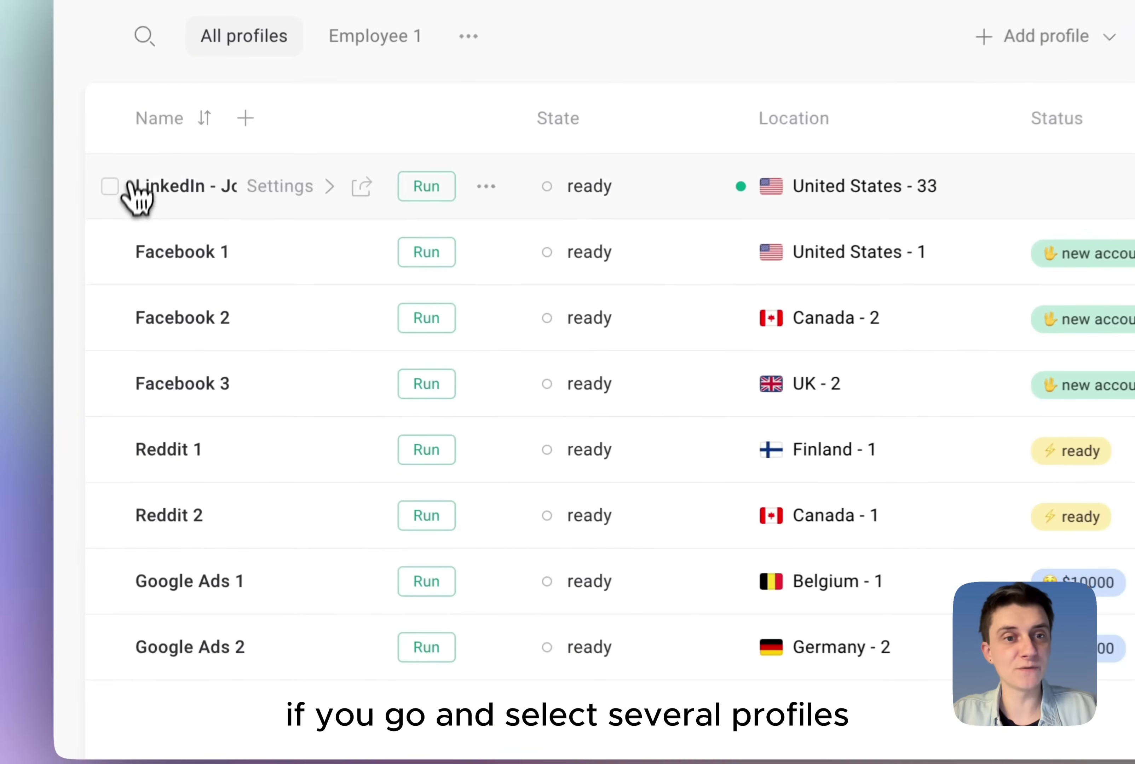
Select the LinkedIn and Facebook profiles for mass actions, then select all and clear the selection
{"action": "left_click", "coordinate": [110, 186]}
{"action": "left_click", "coordinate": [108, 552], "text": "shift"}
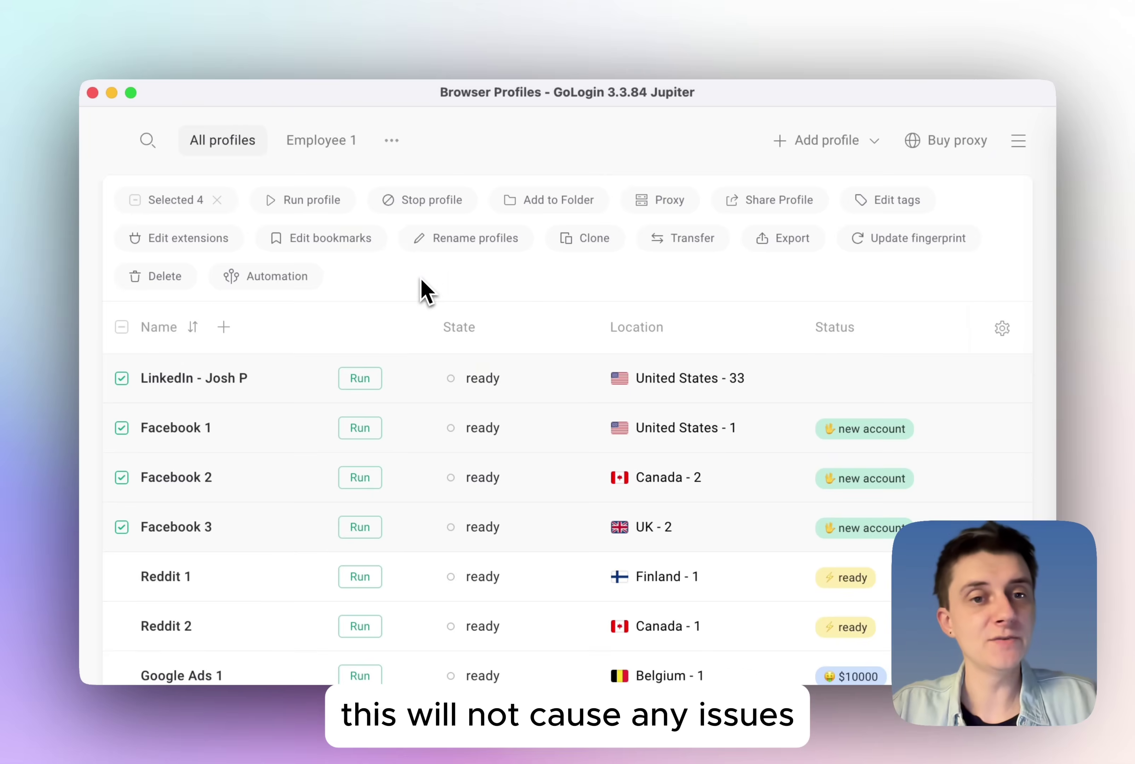
{"action": "left_click", "coordinate": [122, 326]}
{"action": "left_click", "coordinate": [122, 327]}
Pin the LinkedIn profile to the top of the list, then open and close its quick settings
{"action": "left_click", "coordinate": [403, 254]}
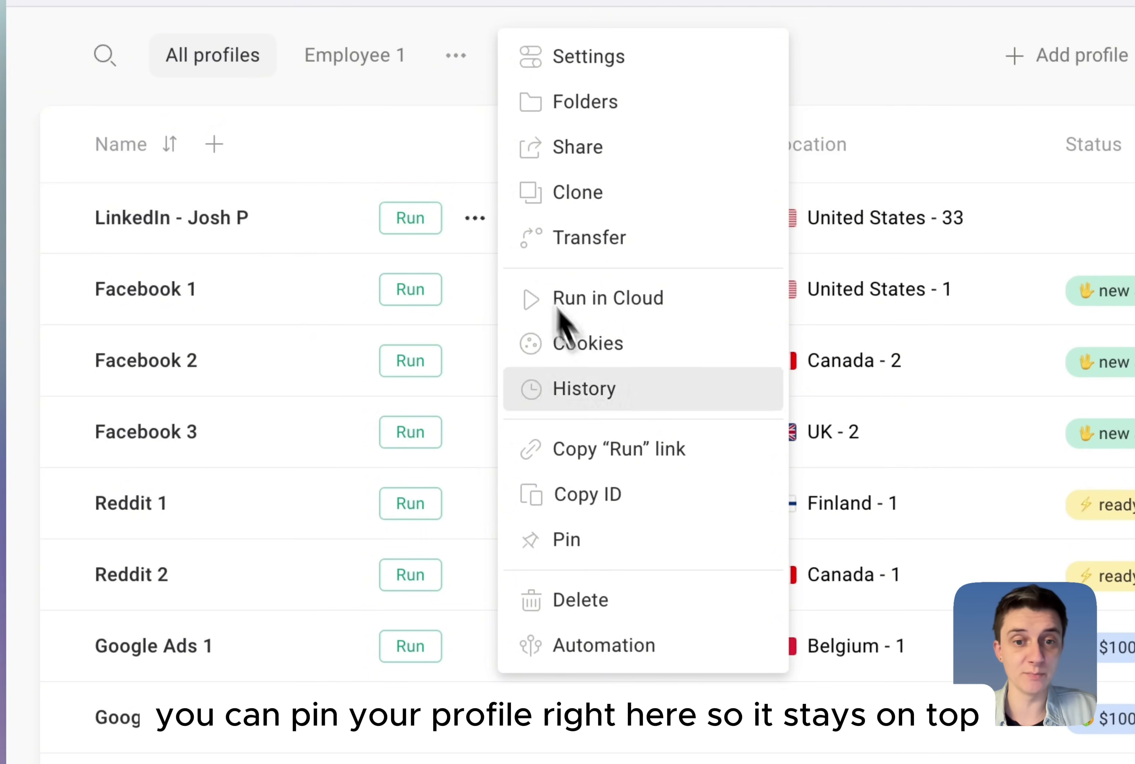
{"action": "left_click", "coordinate": [623, 557]}
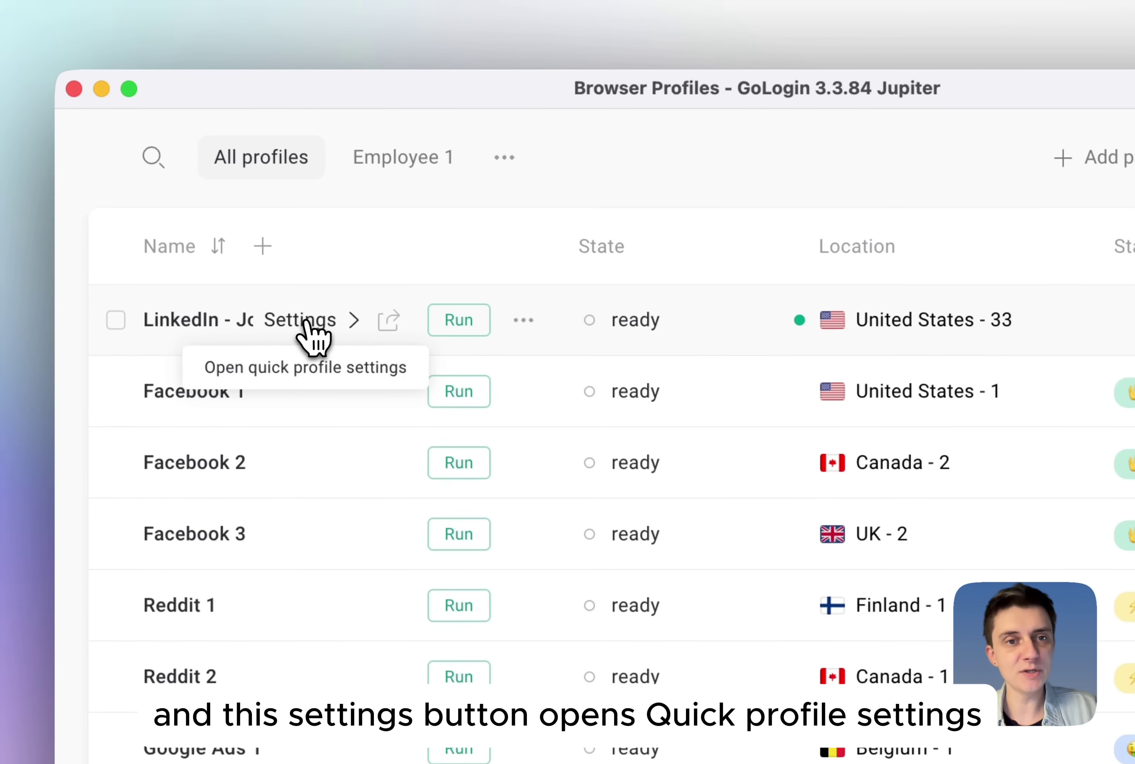
{"action": "left_click", "coordinate": [322, 323]}
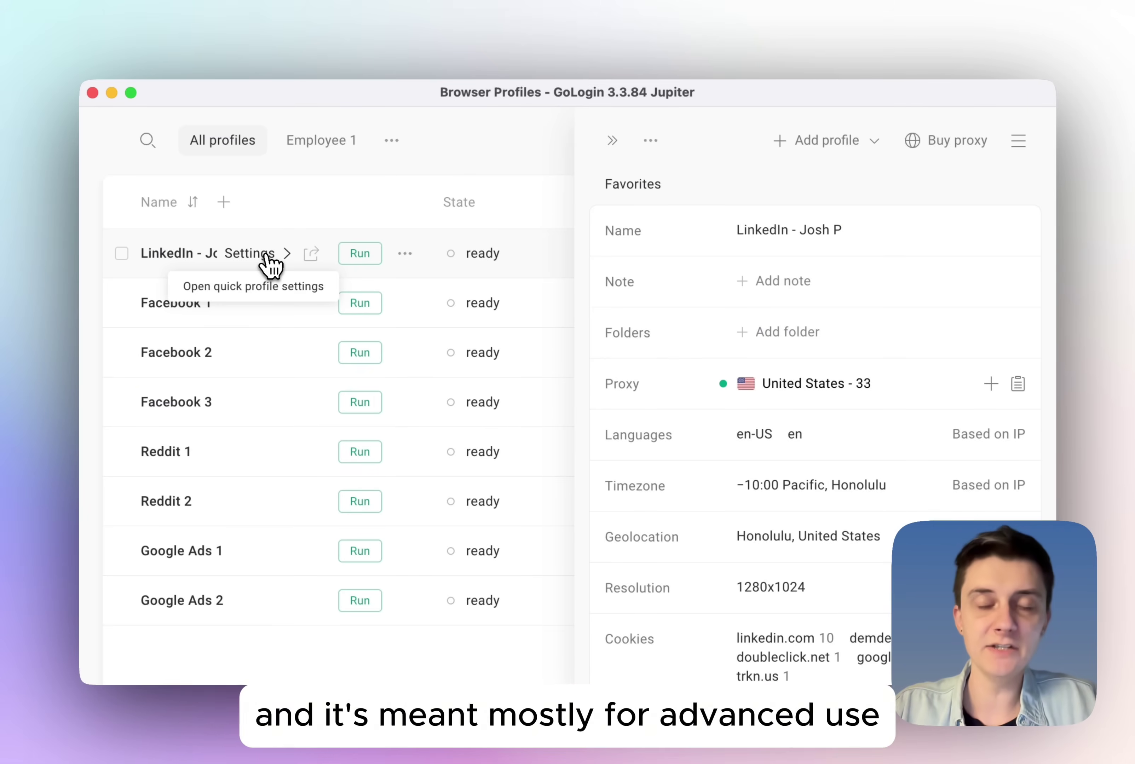
{"action": "key", "text": "Escape"}
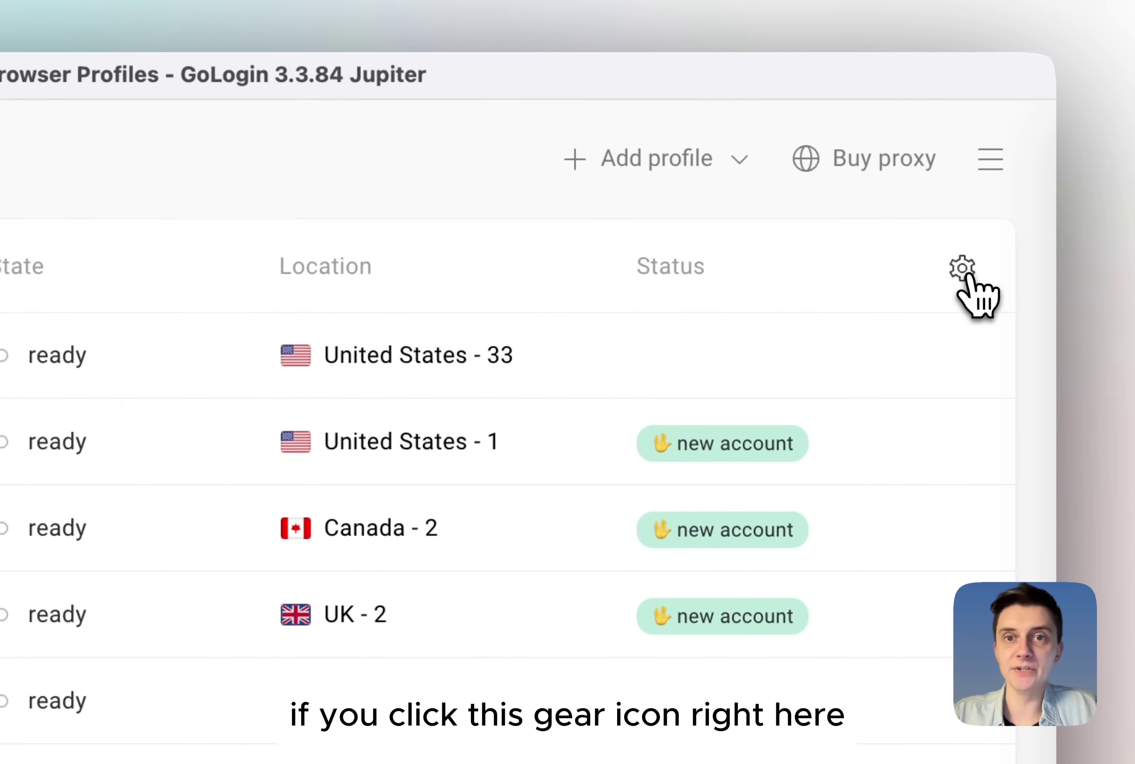
Show the Last Launch and Notes columns in the profile table
{"action": "left_click", "coordinate": [968, 275]}
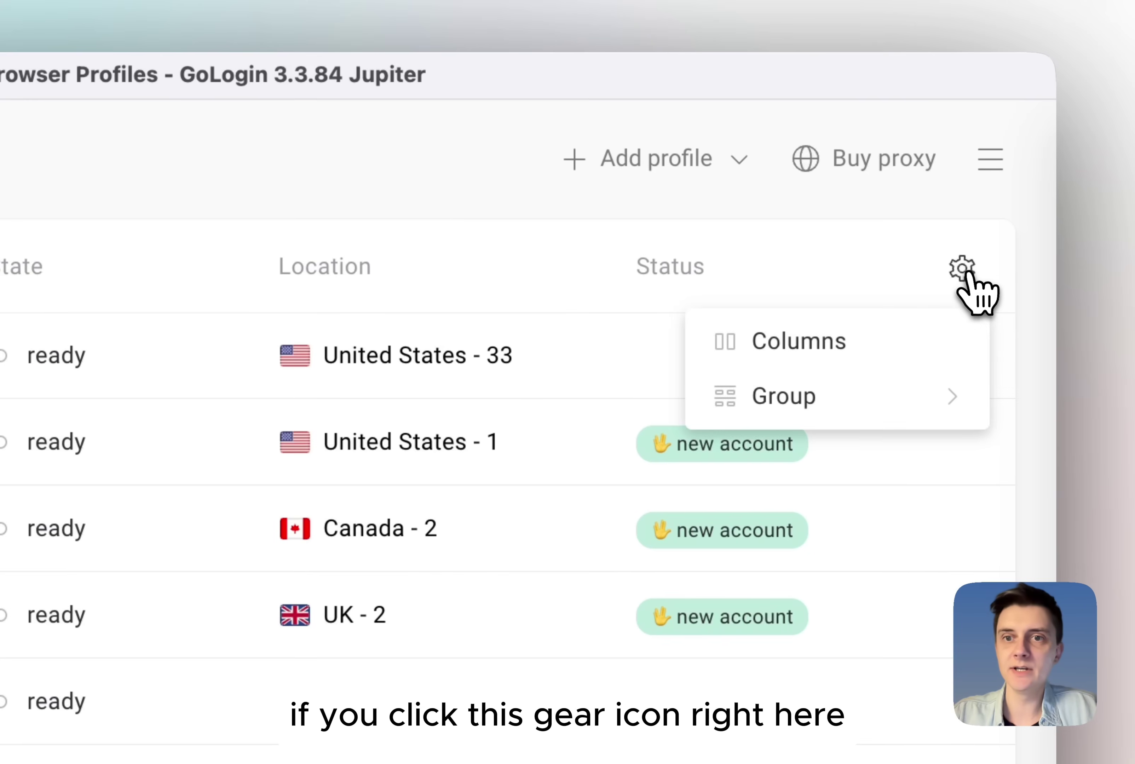
{"action": "left_click", "coordinate": [874, 348]}
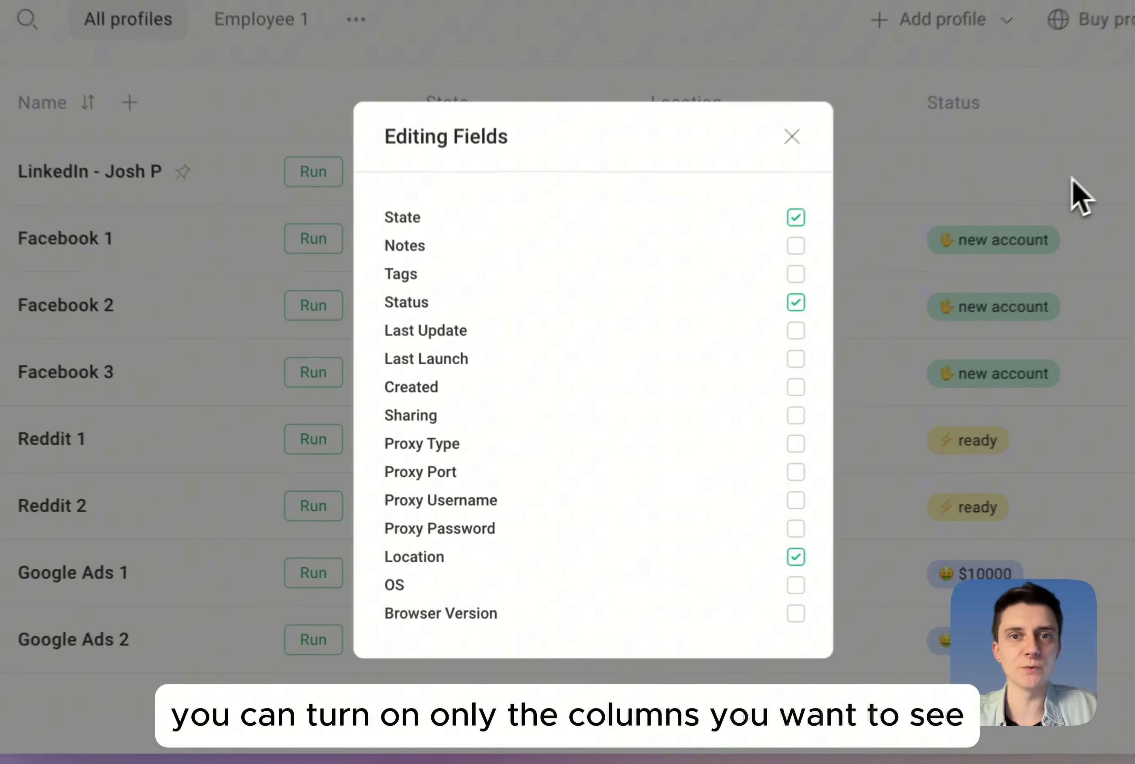
{"action": "left_click", "coordinate": [796, 360]}
{"action": "left_click", "coordinate": [816, 230]}
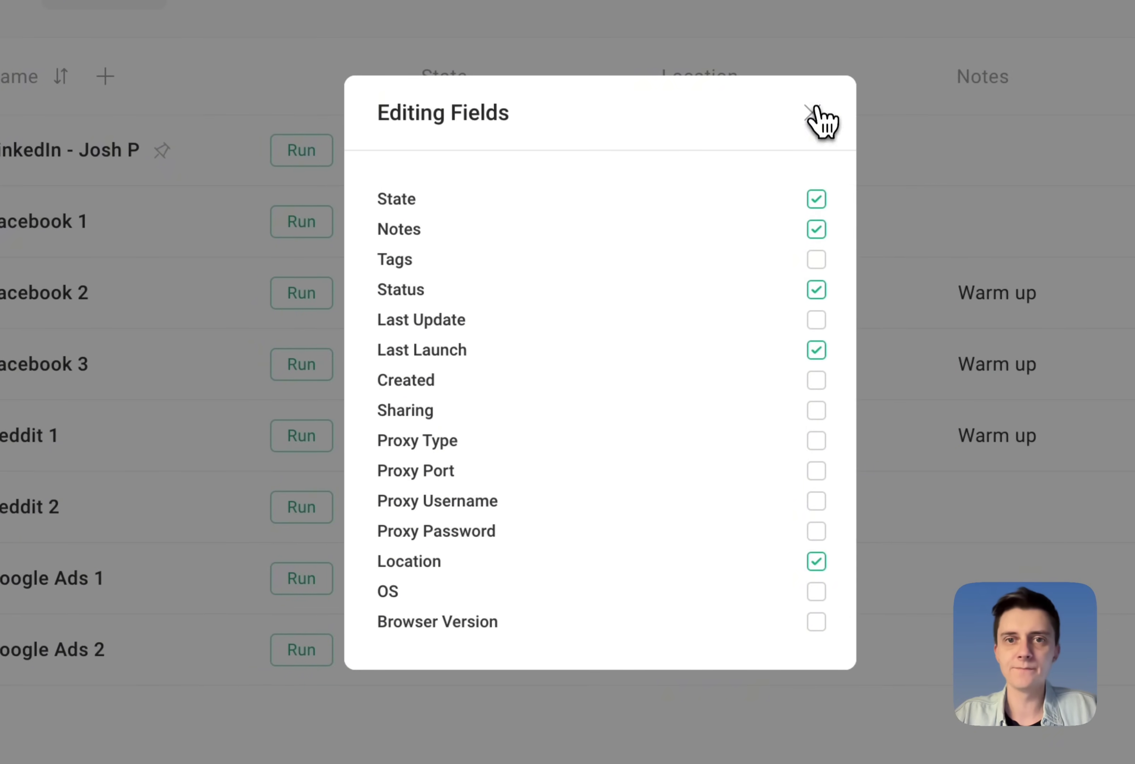
{"action": "left_click", "coordinate": [812, 113]}
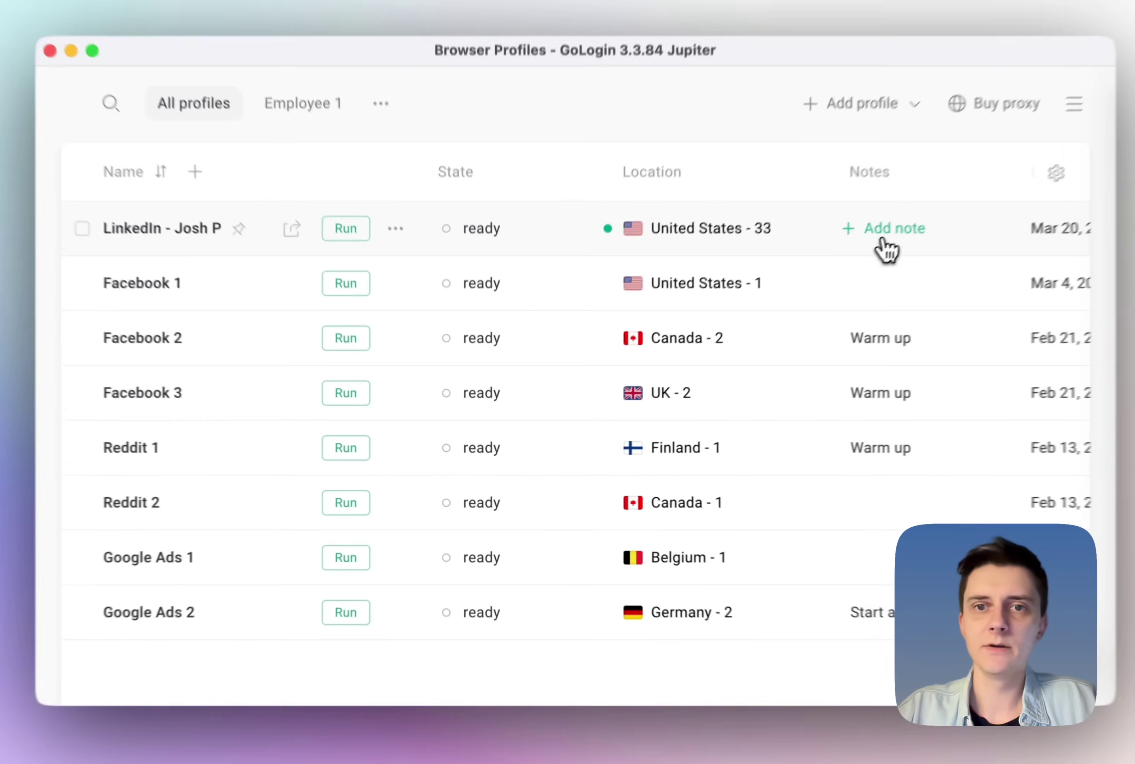
Start a note on the LinkedIn profile and set its status to Done
{"action": "left_click", "coordinate": [883, 240]}
{"action": "type", "text": "Note to myself"}
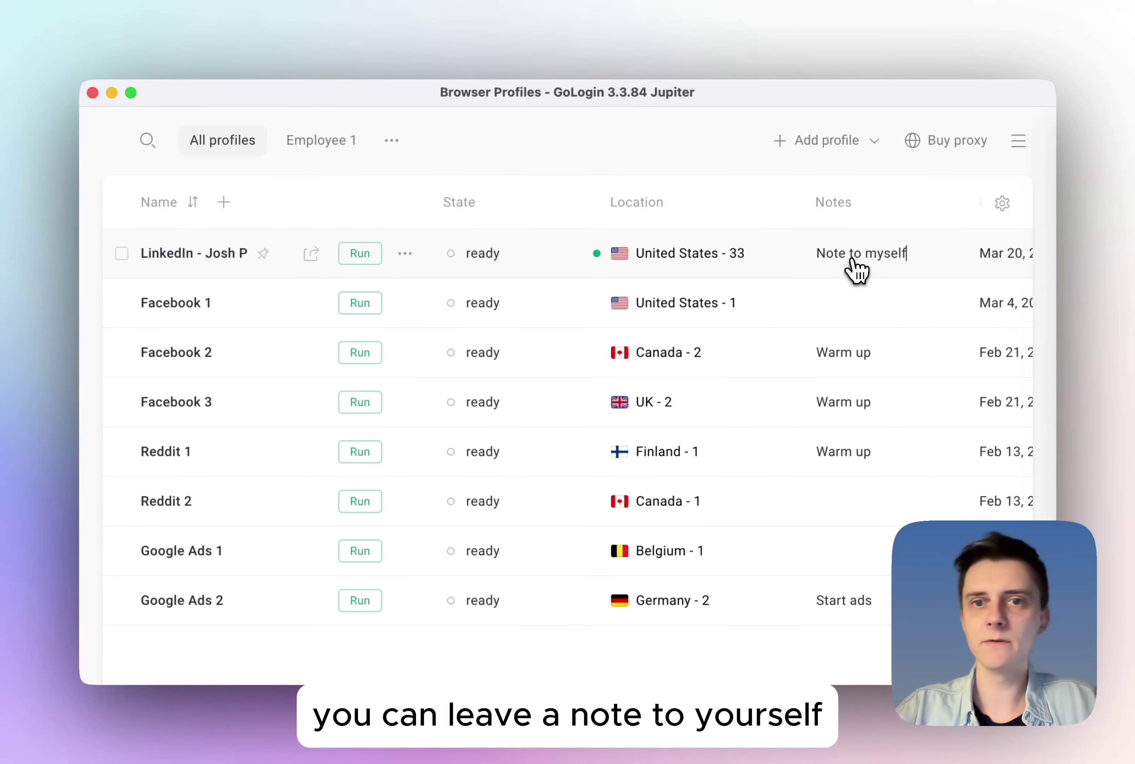
{"action": "scroll", "coordinate": [830, 295], "scroll_direction": "right", "scroll_amount": 5}
{"action": "left_click", "coordinate": [959, 264]}
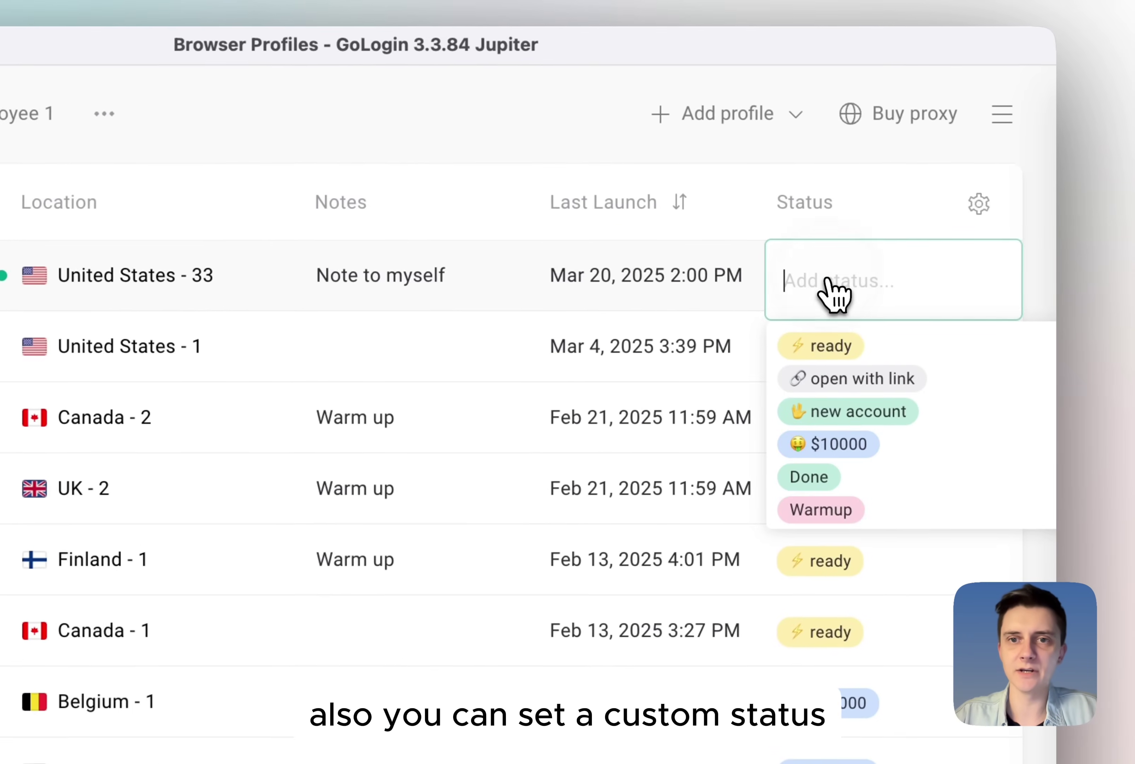
{"action": "type", "text": "Done"}
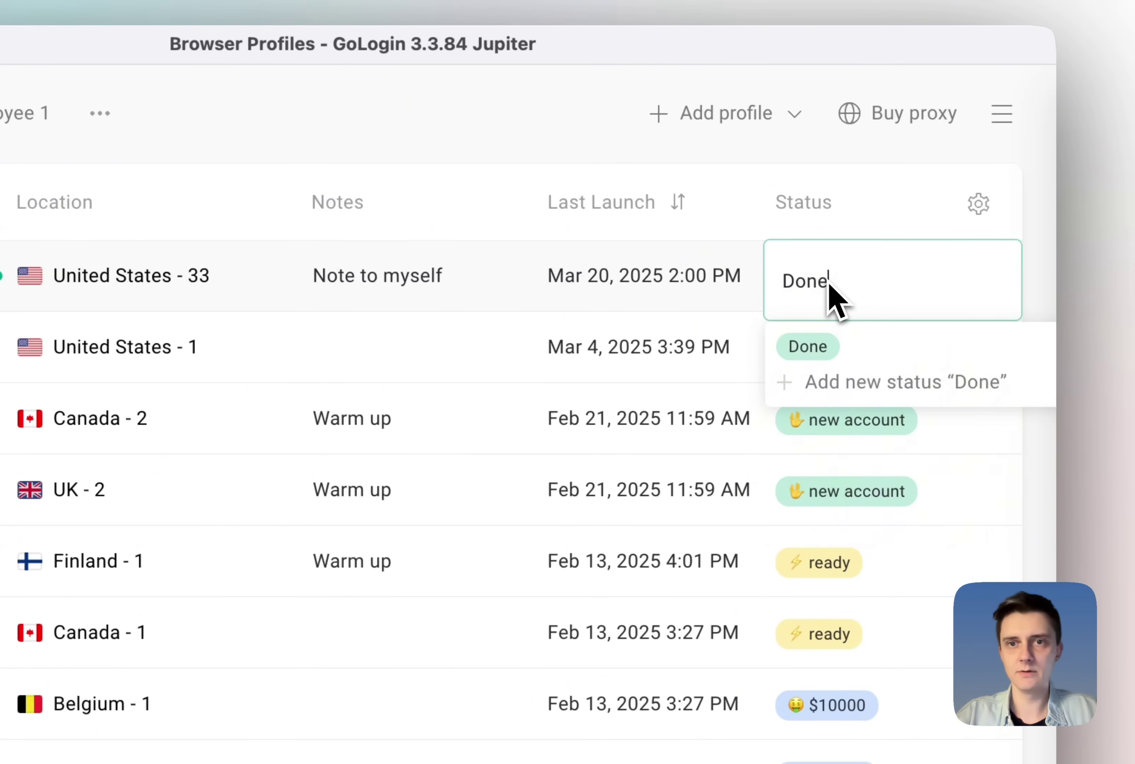
{"action": "key", "text": "Return"}
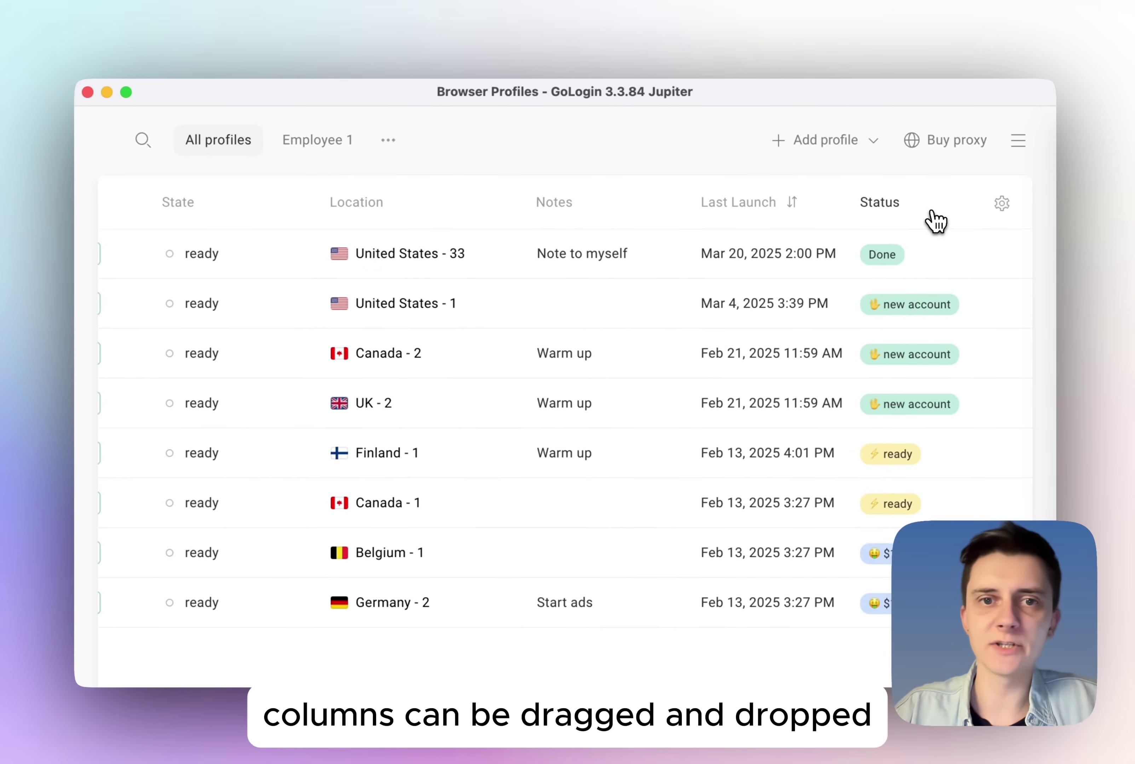
Move the Status column between State and Location, and drag Facebook 1 below Facebook 3
{"action": "left_click_drag", "start_coordinate": [884, 229], "coordinate": [425, 235]}
{"action": "left_click_drag", "start_coordinate": [613, 225], "coordinate": [529, 223]}
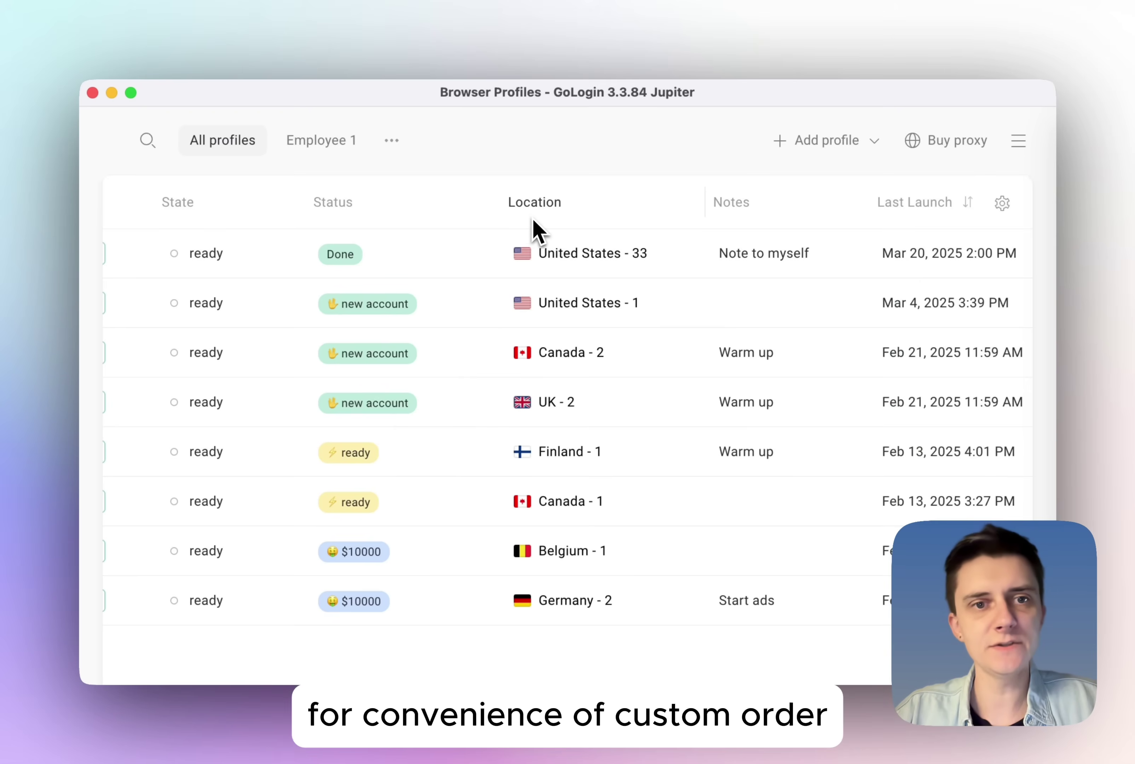
{"action": "scroll", "coordinate": [535, 234], "scroll_direction": "left", "scroll_amount": 5}
{"action": "scroll", "coordinate": [539, 249], "scroll_direction": "left", "scroll_amount": 4}
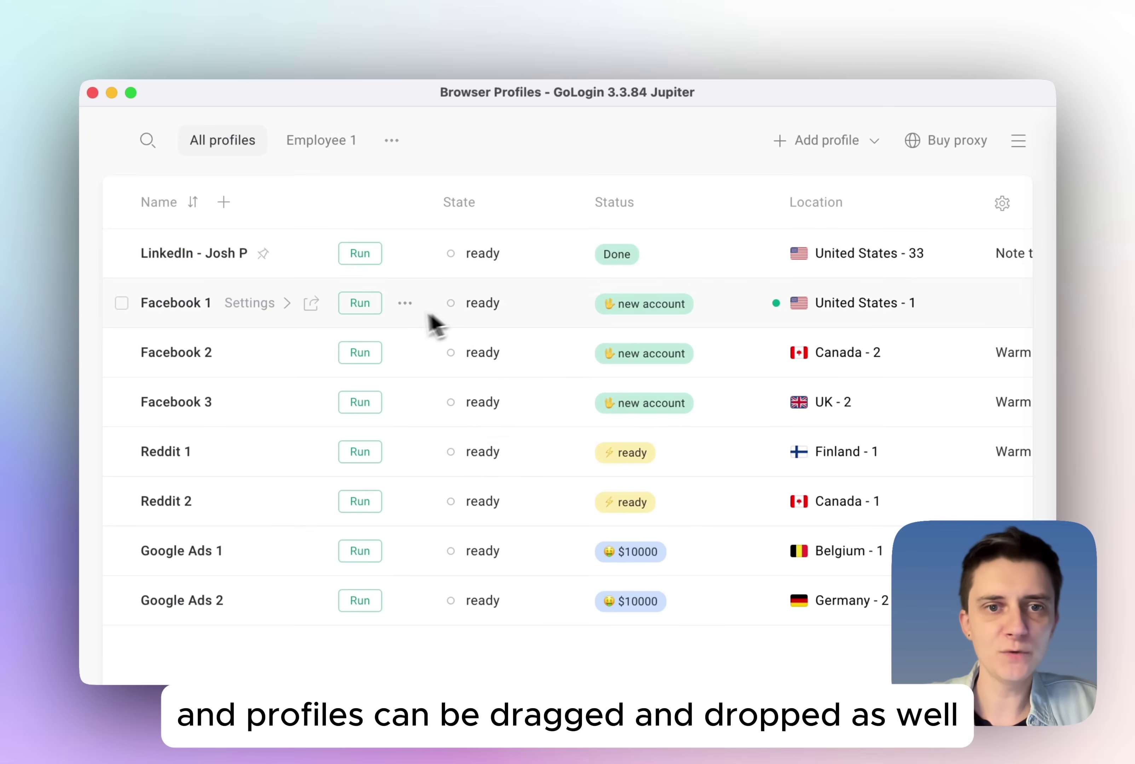
{"action": "left_click_drag", "start_coordinate": [430, 315], "coordinate": [428, 400]}
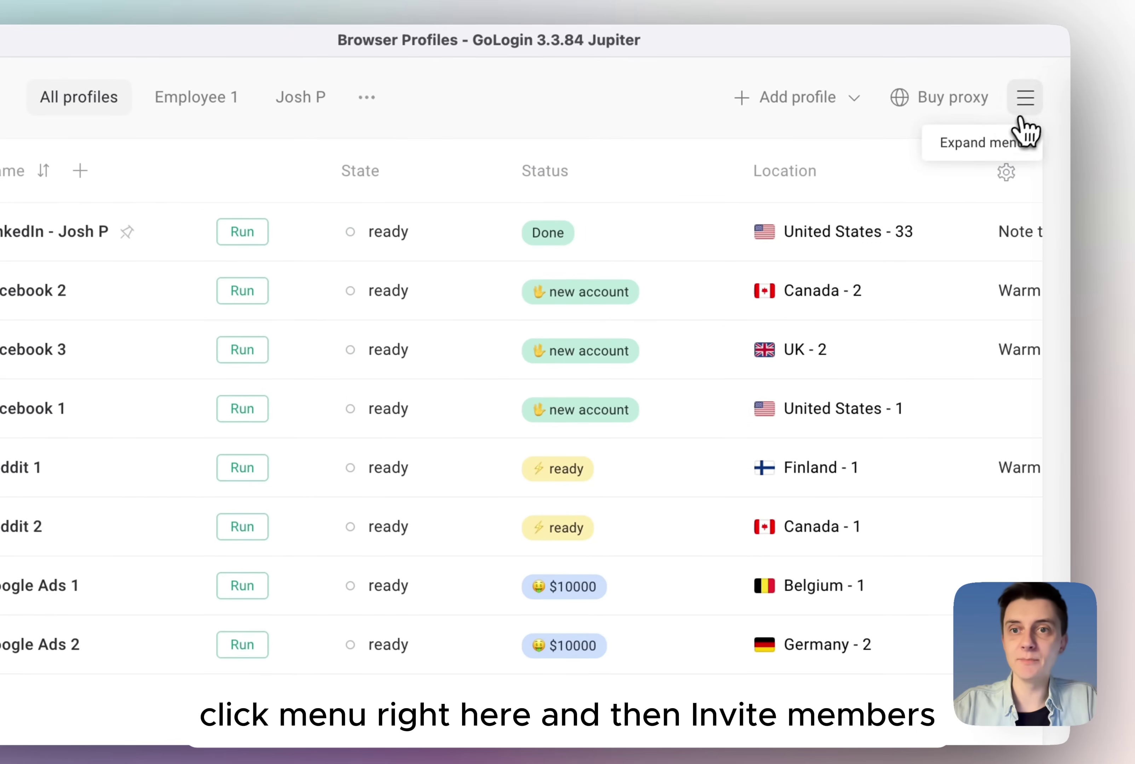
Open the member invitation form and review the workspace roles, keeping Full access
{"action": "left_click", "coordinate": [1018, 141]}
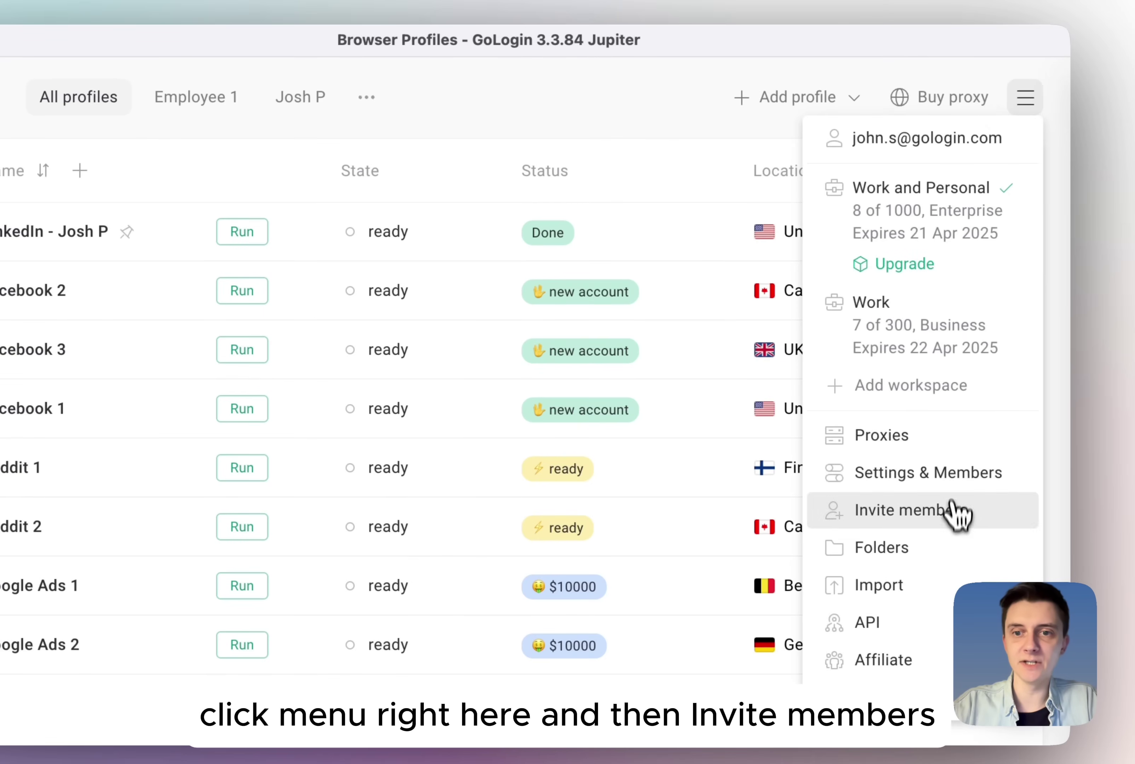
{"action": "left_click", "coordinate": [957, 513]}
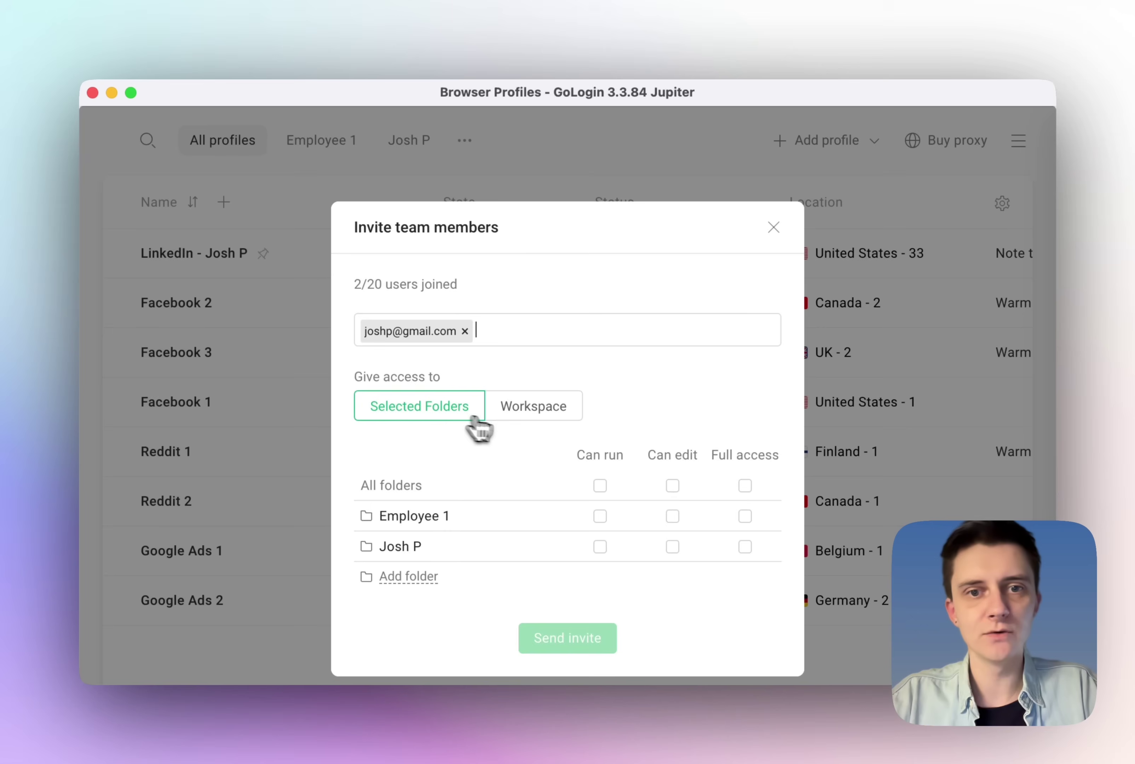
{"action": "left_click", "coordinate": [537, 412]}
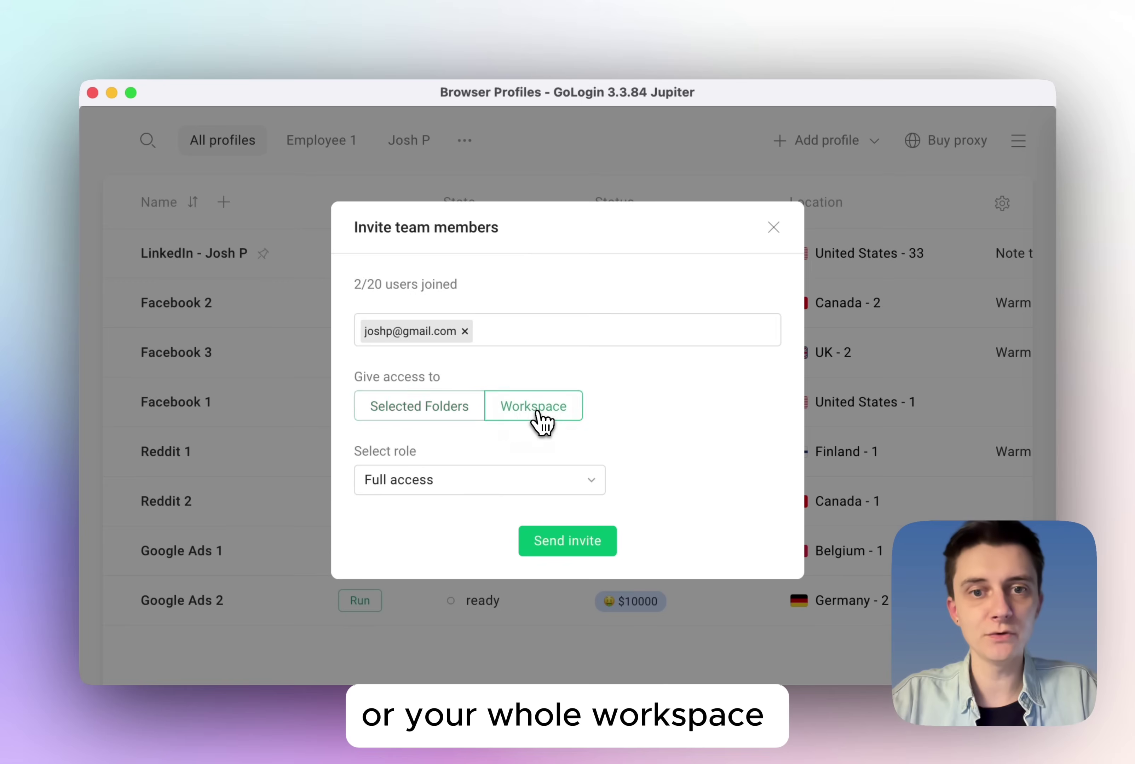
{"action": "left_click", "coordinate": [485, 480]}
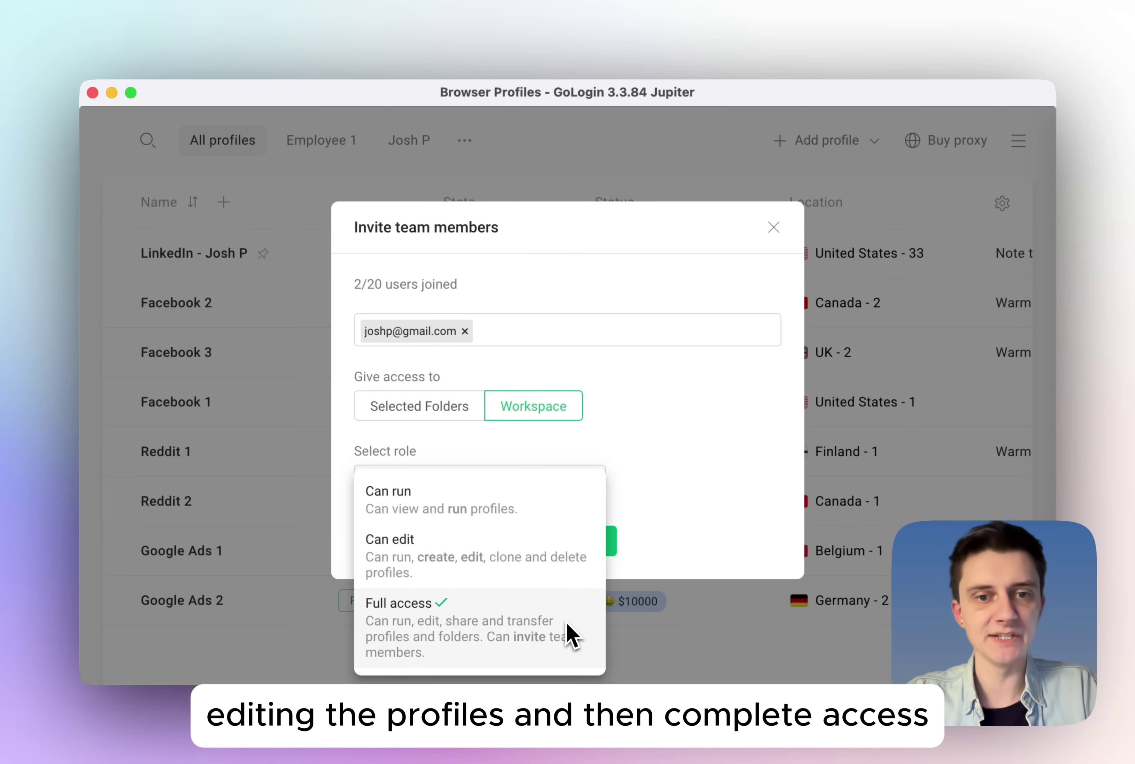
{"action": "left_click", "coordinate": [489, 446]}
Restrict the invite to one selected folder with Can run access and send it
{"action": "left_click", "coordinate": [420, 410]}
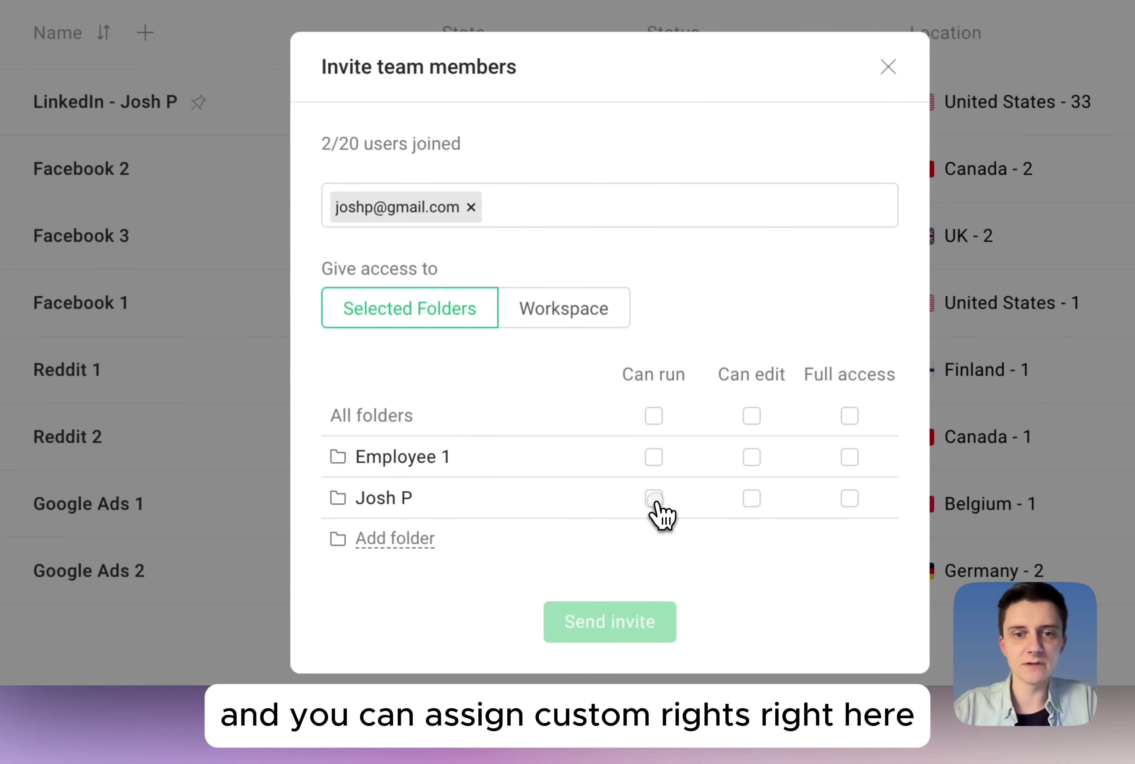
{"action": "left_click", "coordinate": [653, 499]}
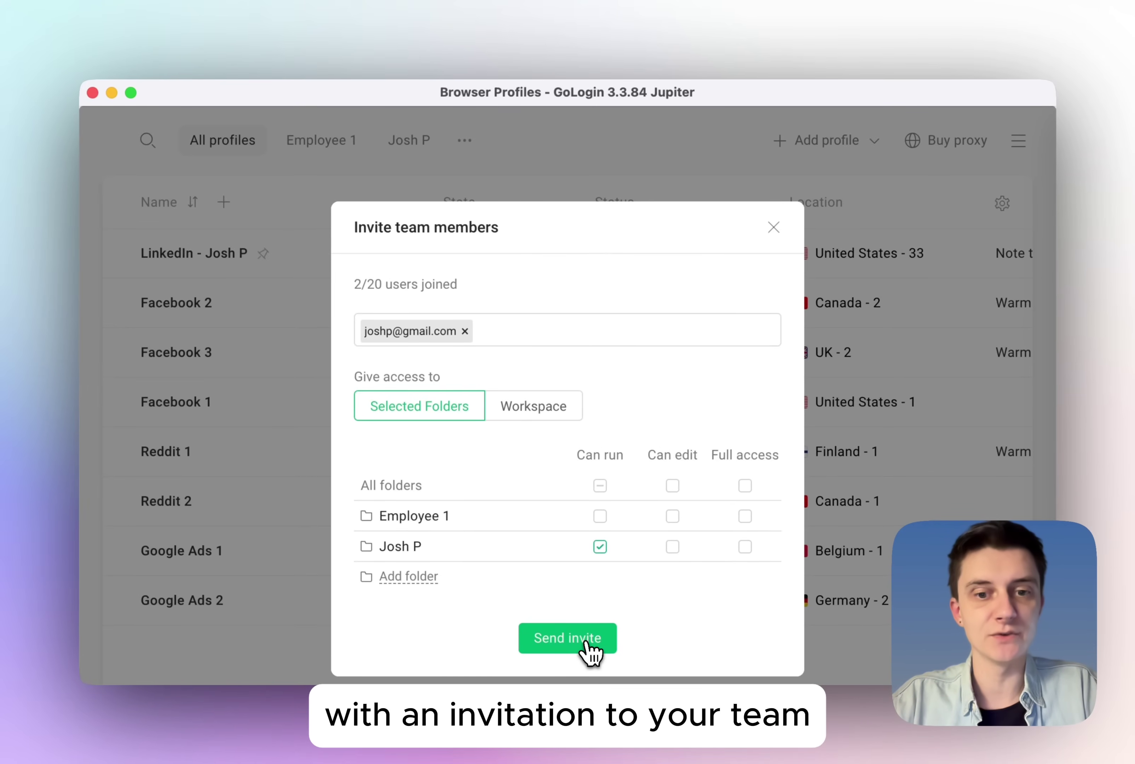
{"action": "left_click", "coordinate": [592, 649]}
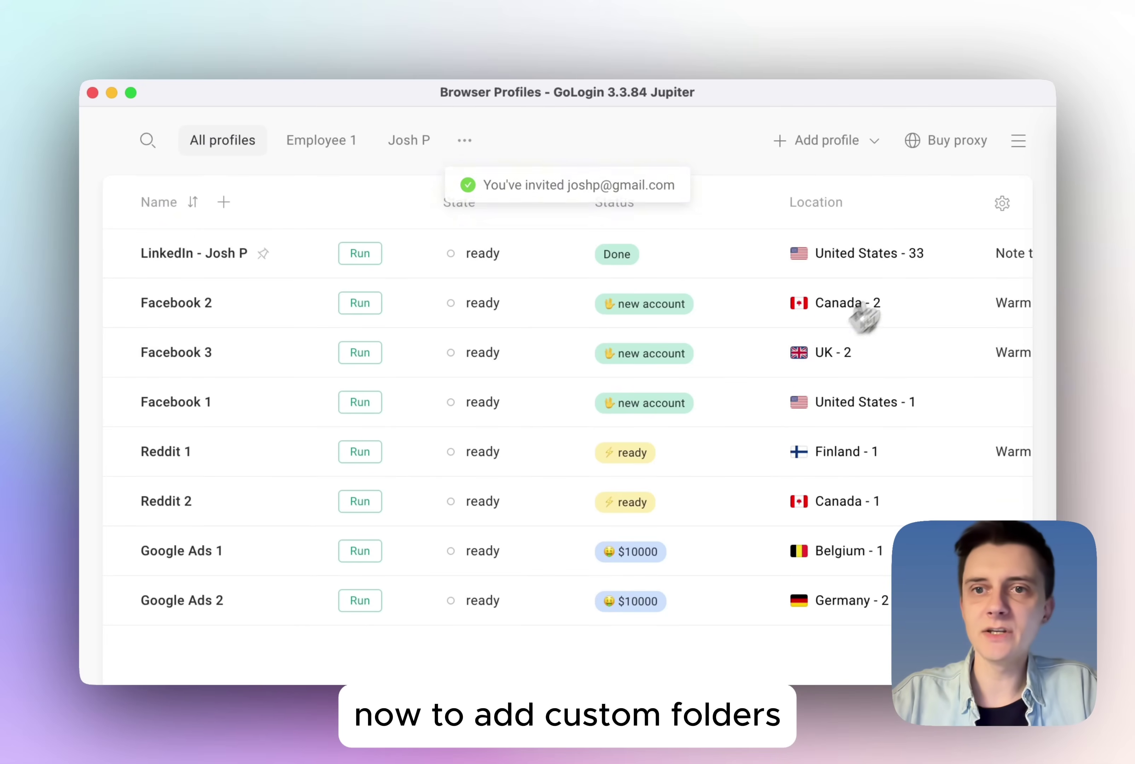
Create a new folder on the Folders page, named after another employee
{"action": "left_click", "coordinate": [1019, 142]}
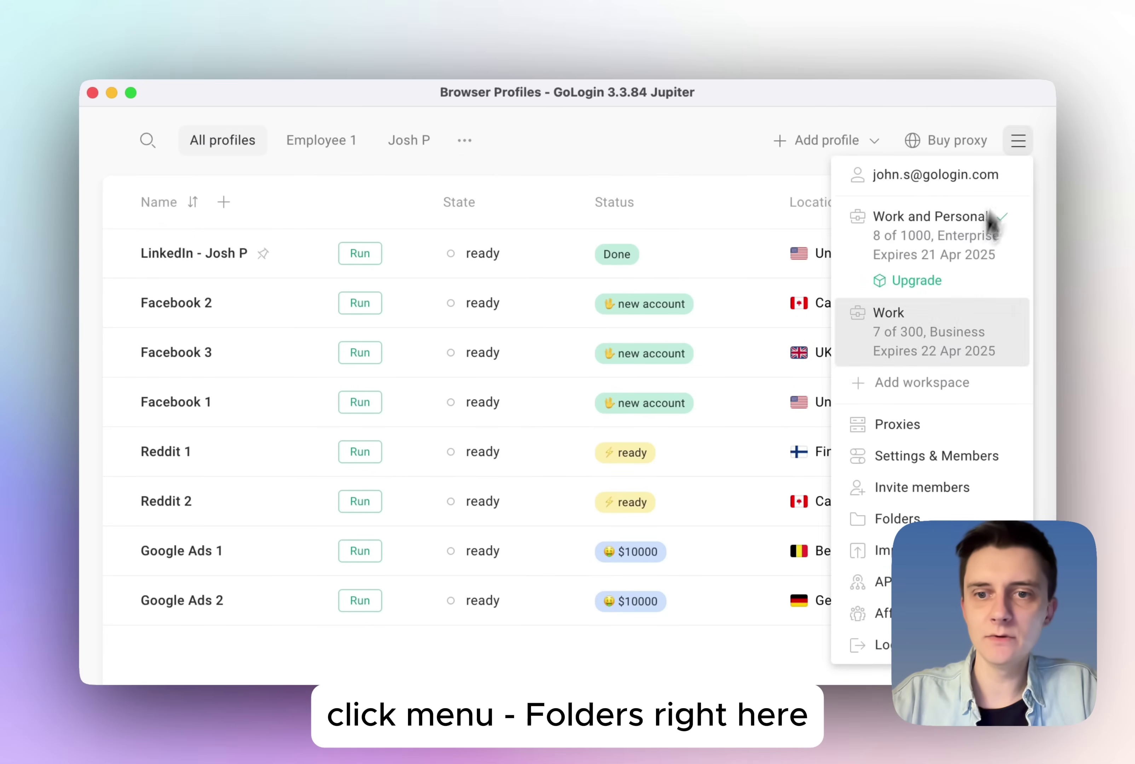
{"action": "left_click", "coordinate": [947, 517]}
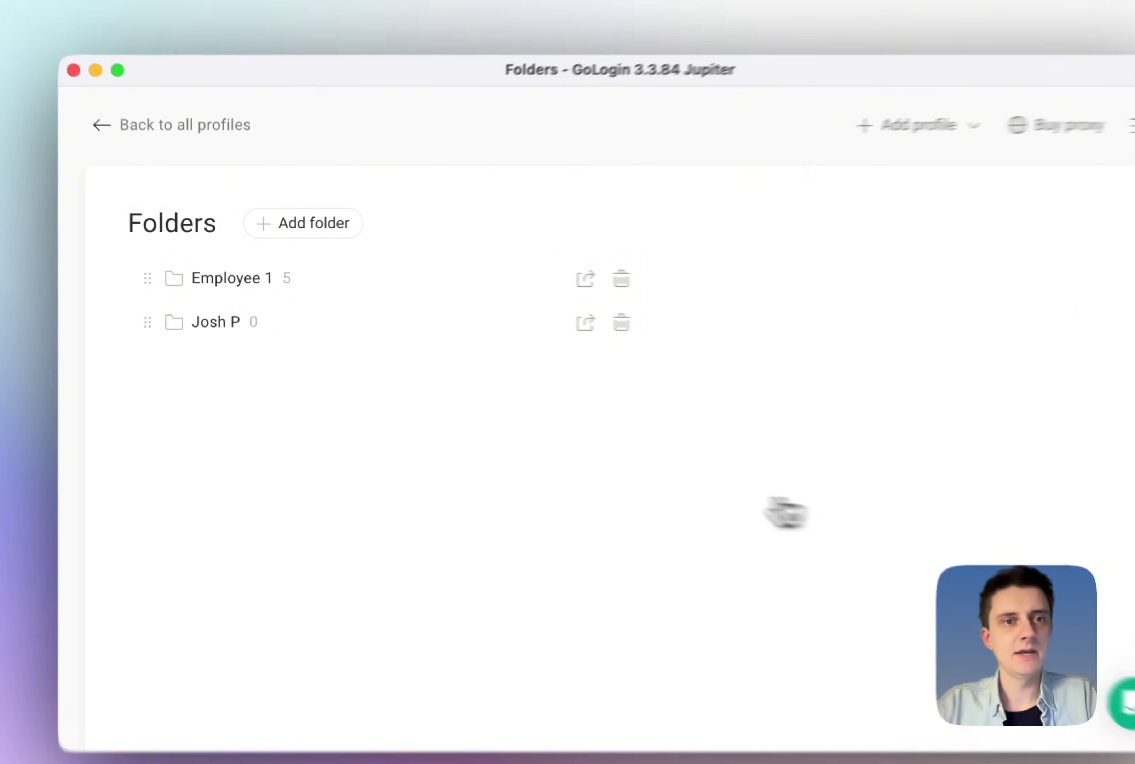
{"action": "left_click", "coordinate": [336, 225]}
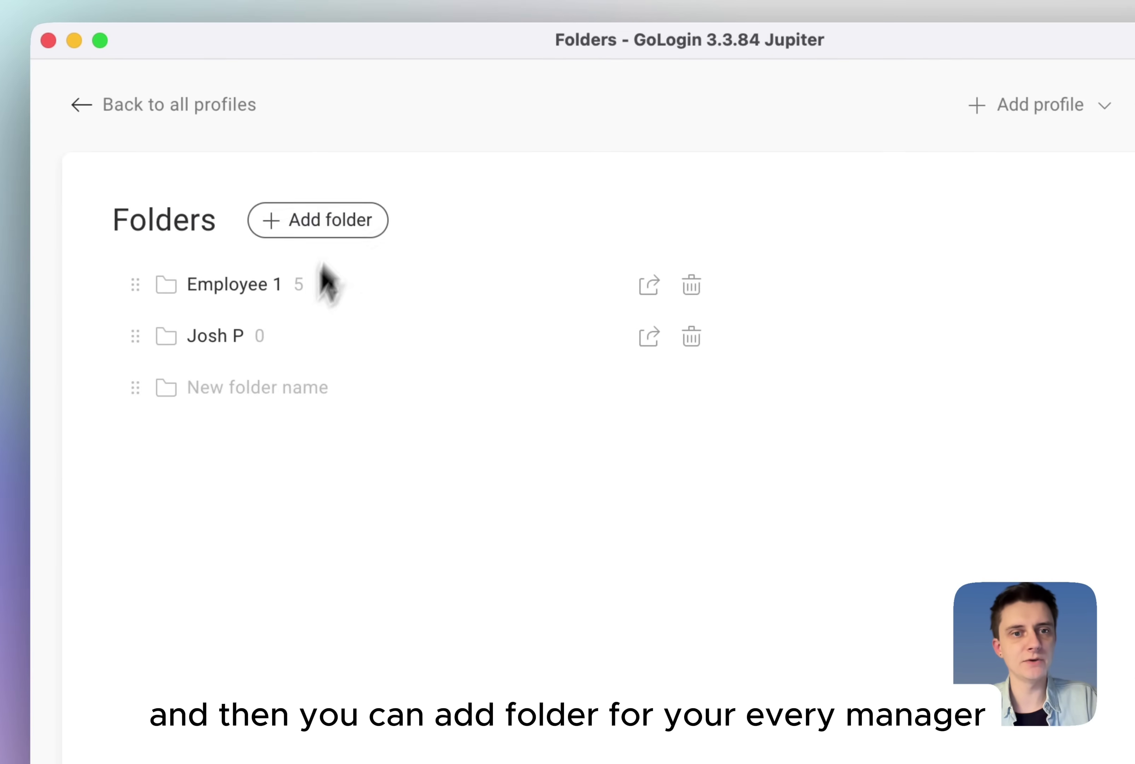
{"action": "type", "text": "Jonh S"}
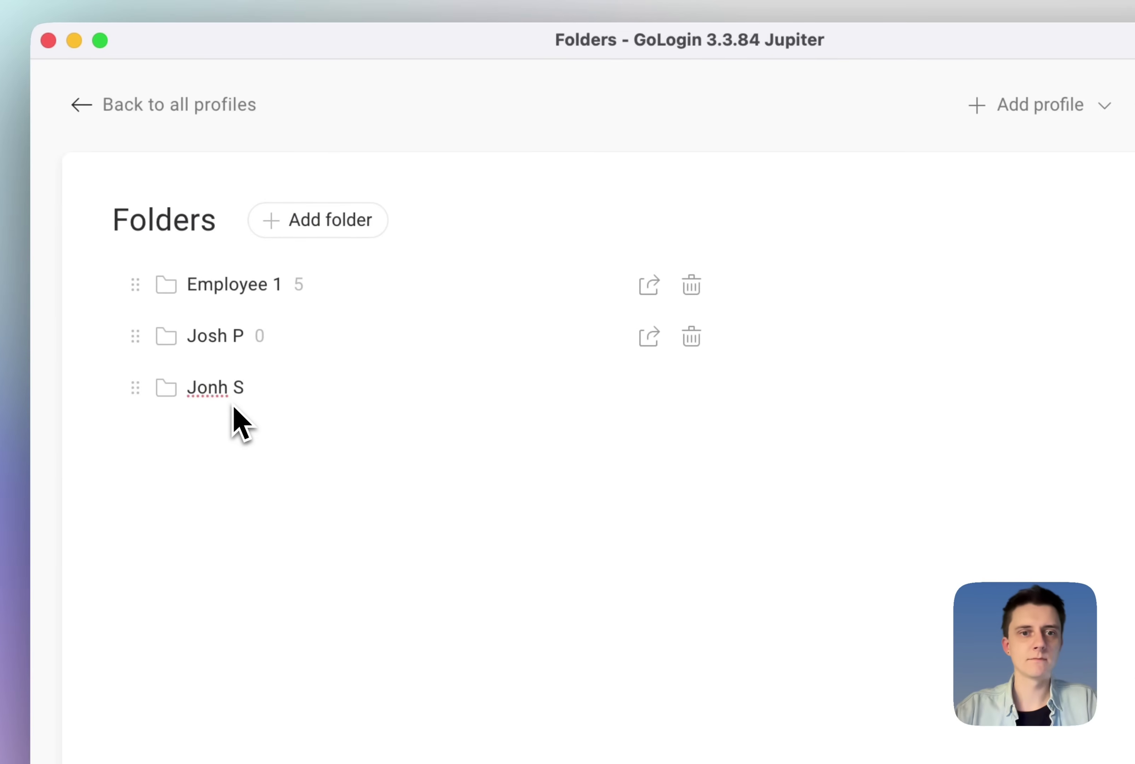
{"action": "key", "text": "Return"}
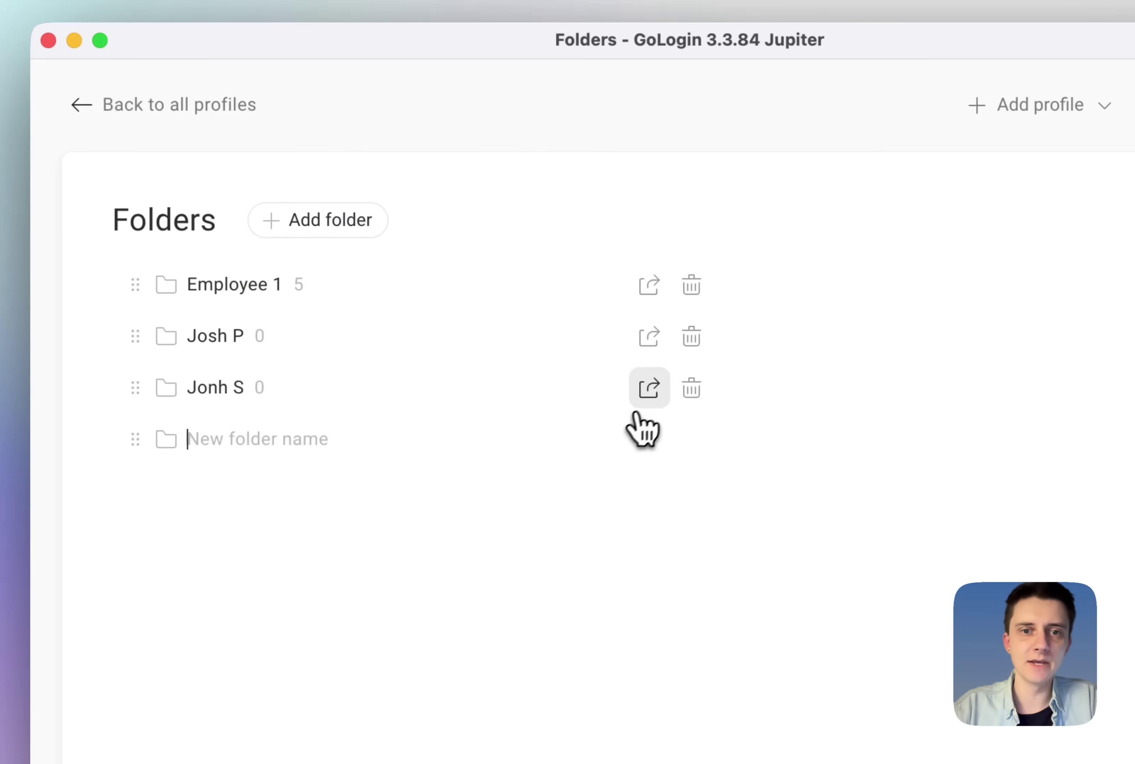
Start a folder invite with edit access, discard it, and return to all profiles
{"action": "left_click", "coordinate": [654, 396]}
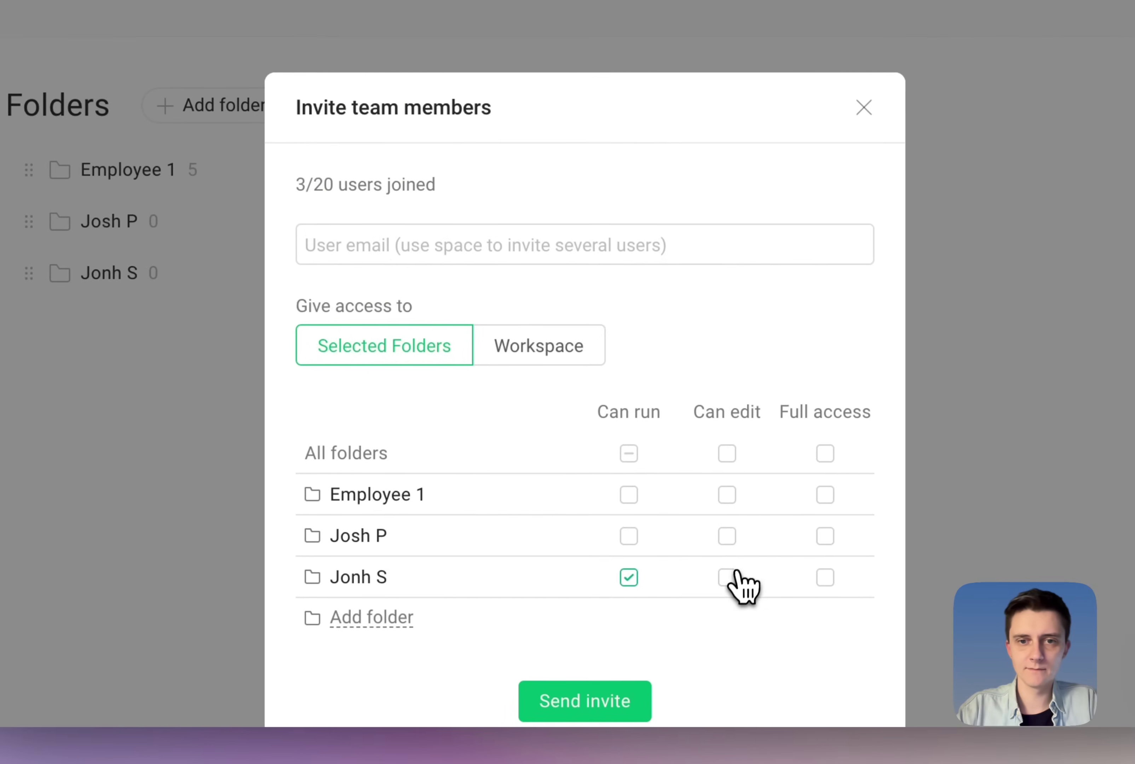
{"action": "left_click", "coordinate": [728, 577]}
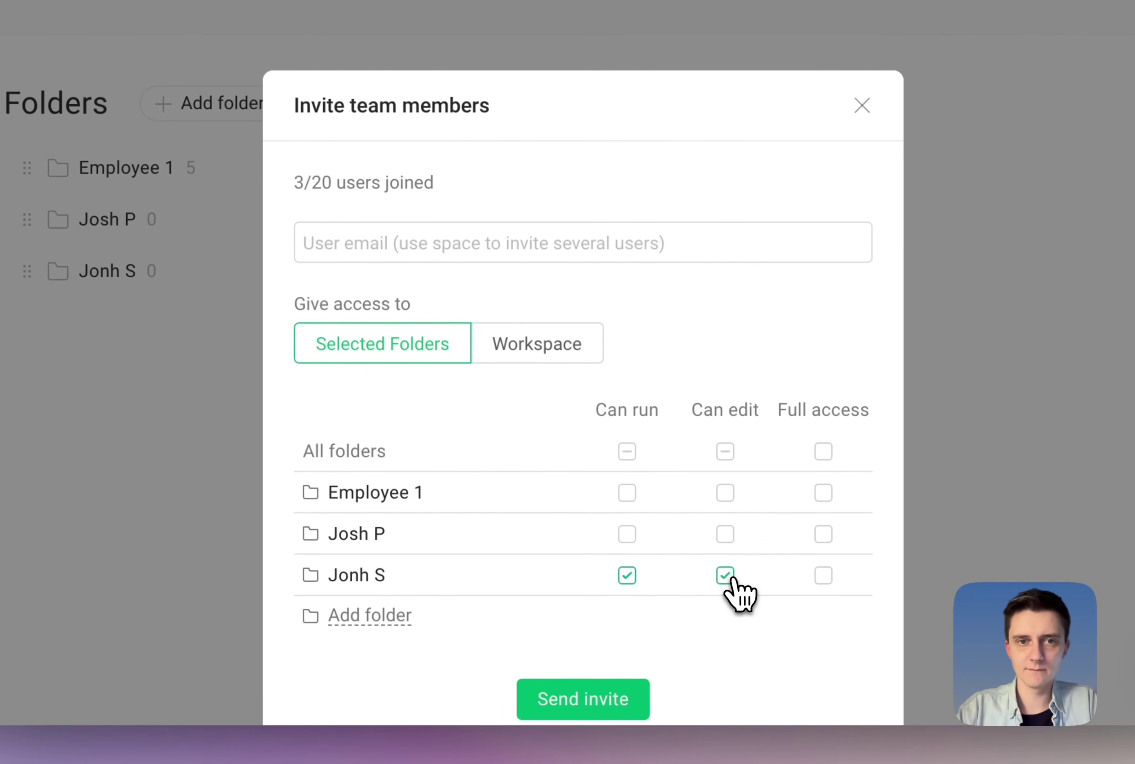
{"action": "left_click", "coordinate": [863, 106]}
{"action": "left_click", "coordinate": [141, 130]}
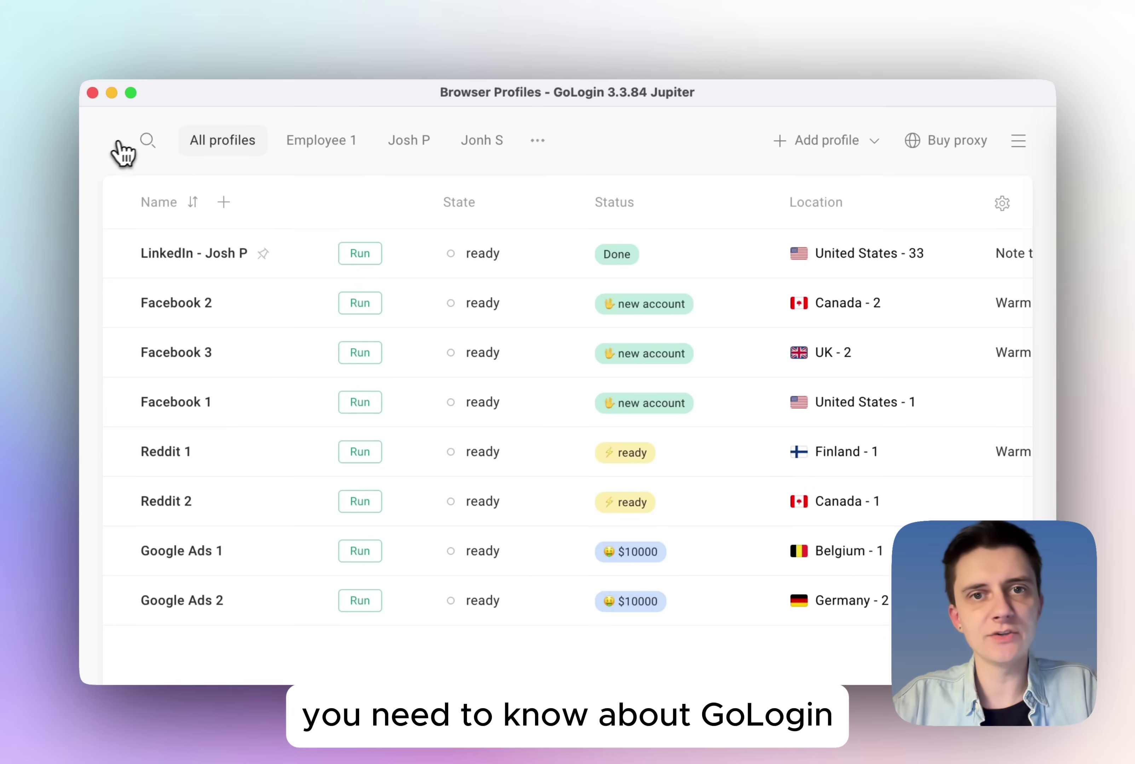